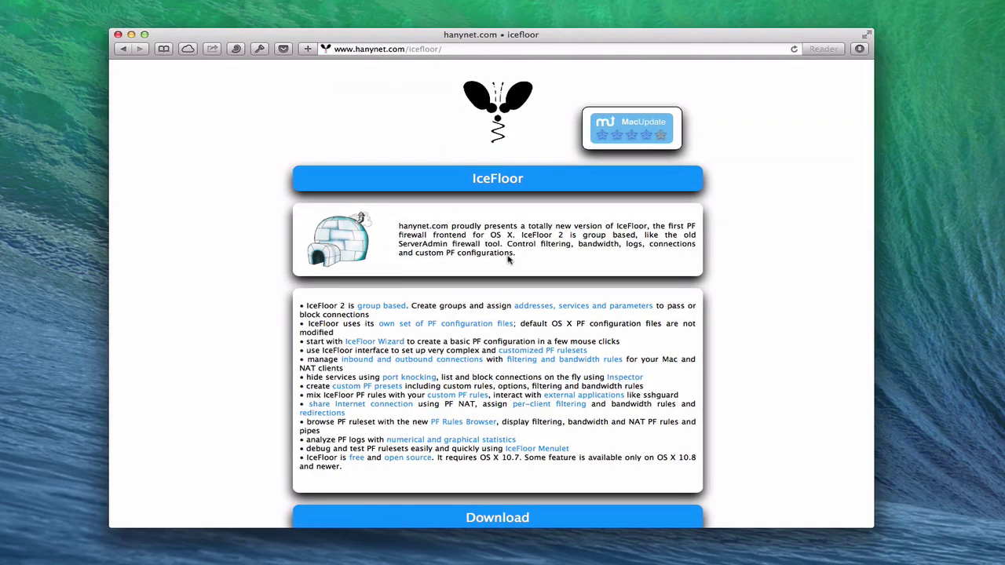
# - Review the IceFloor web page, including its feature list, version 2.0.2 downloads, opening instructions, screenshots and compatibility notes
pyautogui.scroll(-5, 577, 266)
pyautogui.scroll(5, 577, 265)
pyautogui.scroll(-8, 576, 265)
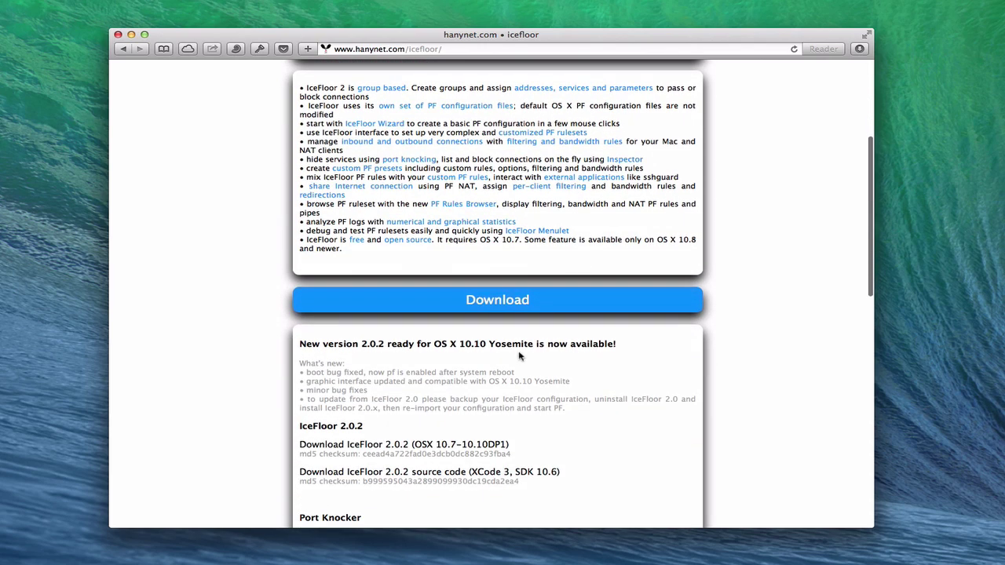
pyautogui.scroll(-8, 574, 369)
pyautogui.scroll(-5, 574, 368)
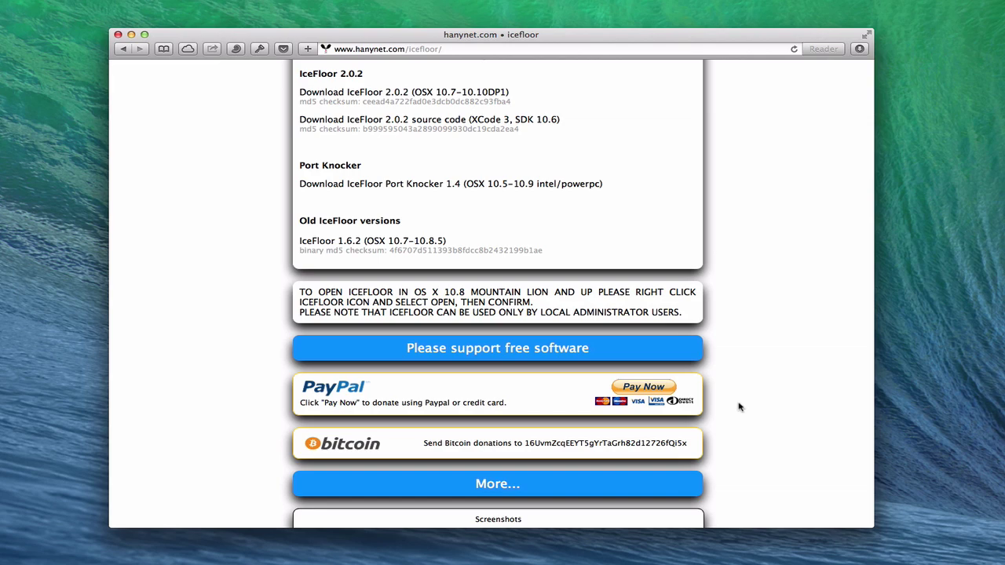
pyautogui.scroll(-5, 738, 406)
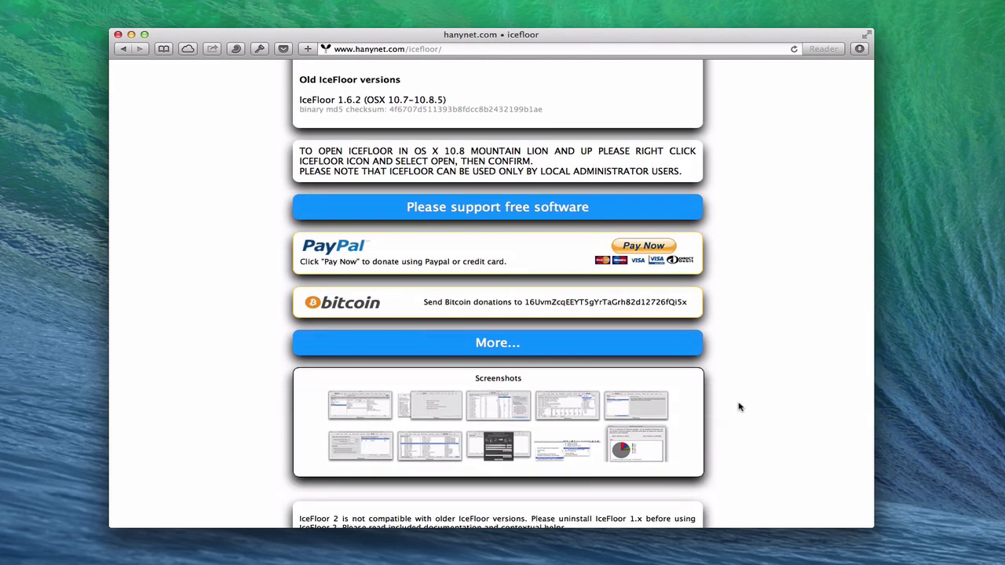
pyautogui.scroll(-3, 739, 407)
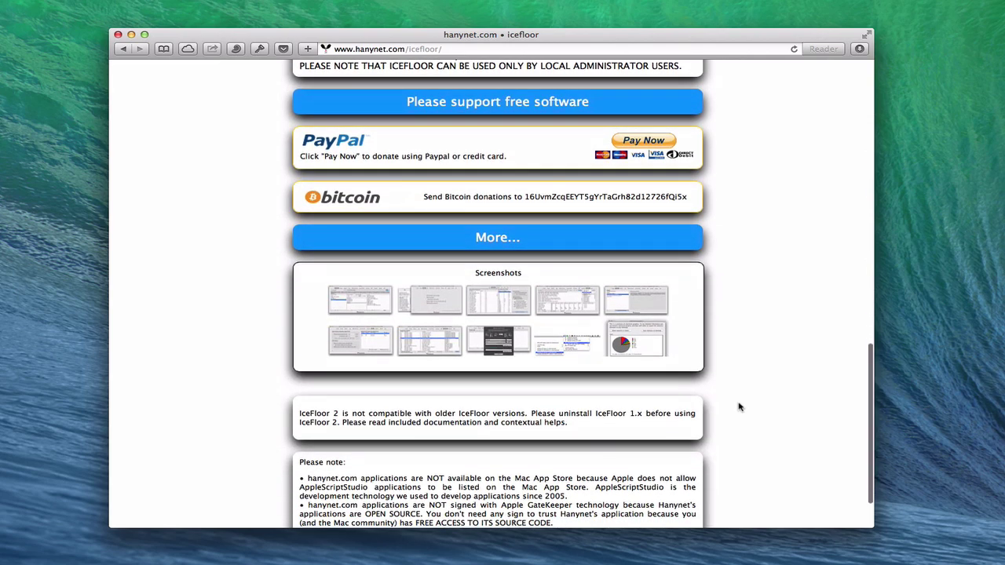
pyautogui.scroll(-1, 738, 406)
pyautogui.scroll(4, 739, 407)
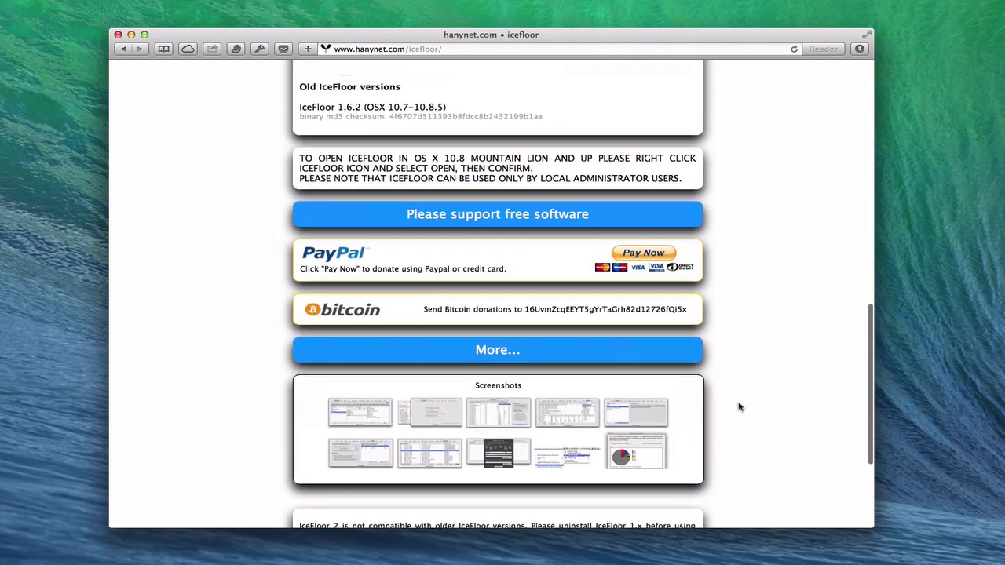
pyautogui.scroll(1, 739, 407)
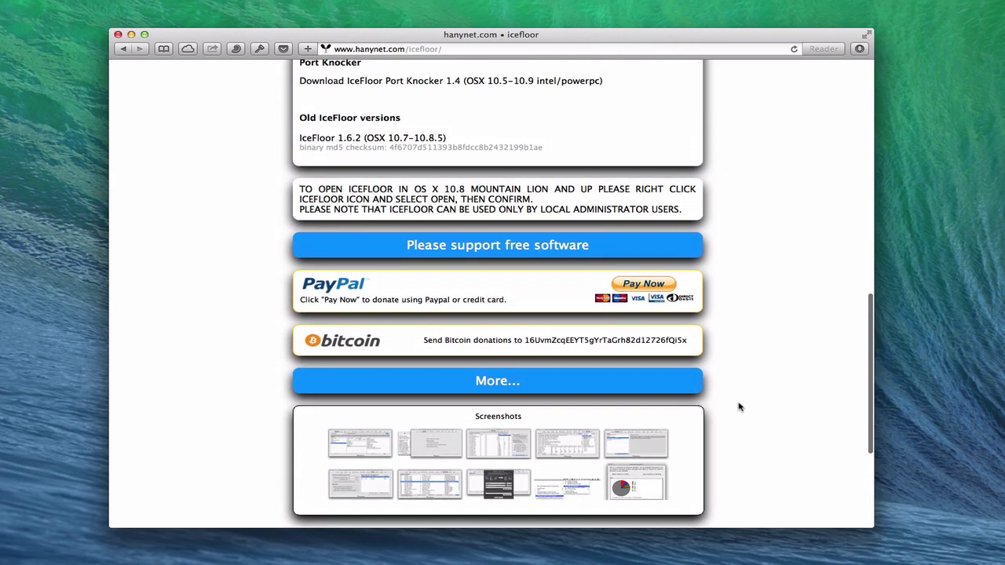
pyautogui.scroll(15, 738, 407)
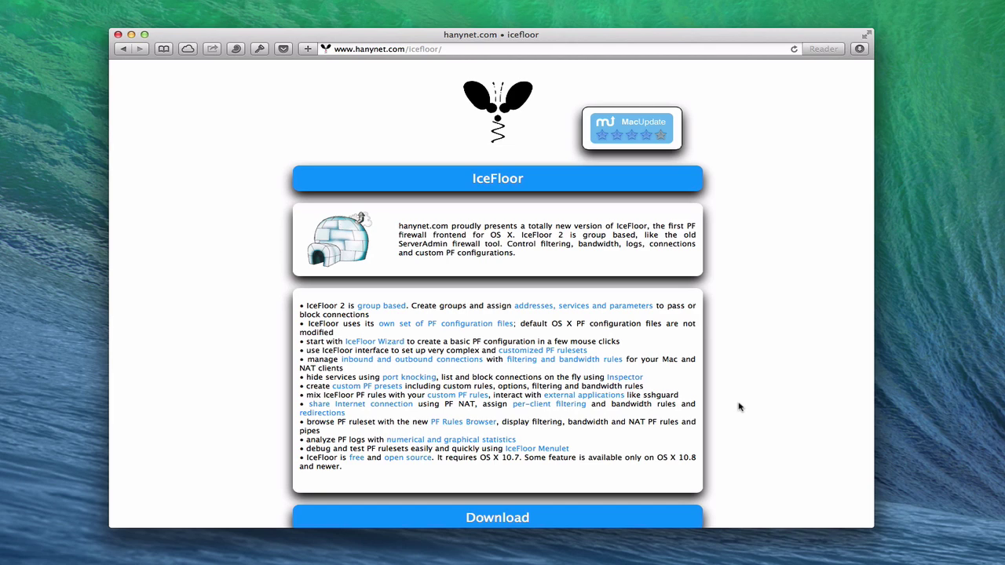
pyautogui.scroll(-2, 739, 407)
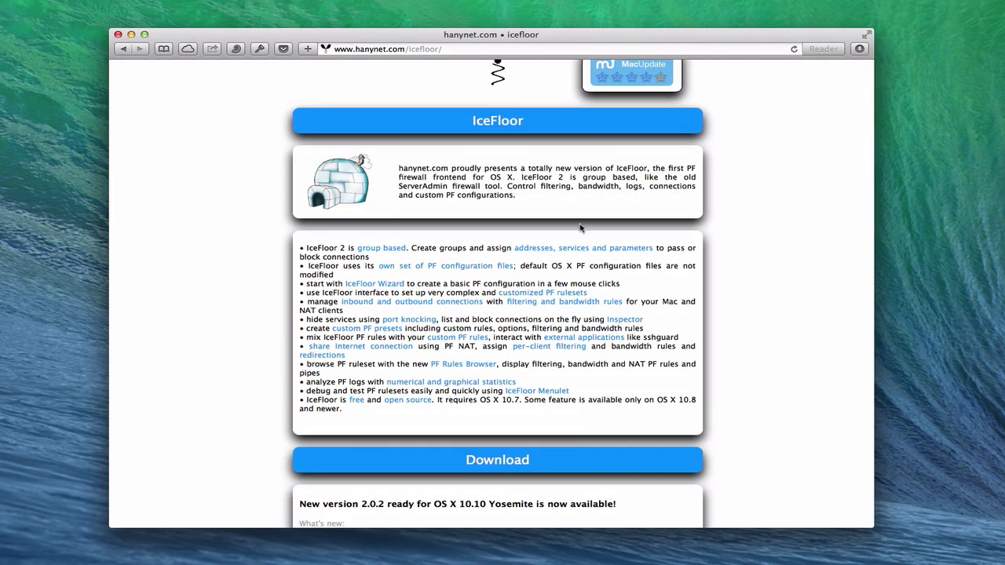
pyautogui.scroll(2, 755, 313)
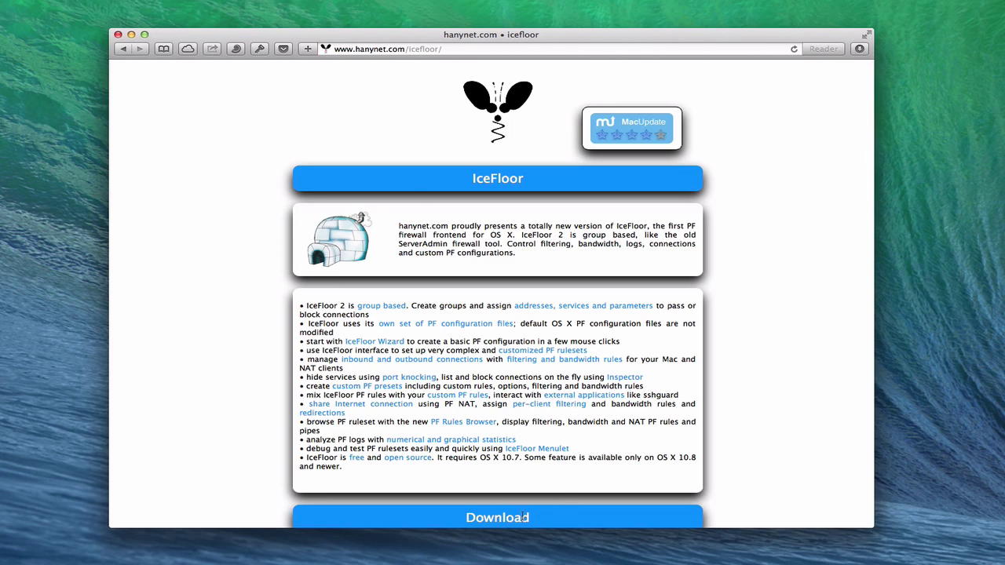
# - Minimize the browser window and launch IceFloor, authorizing its changes with the account password
pyautogui.click(131, 35)
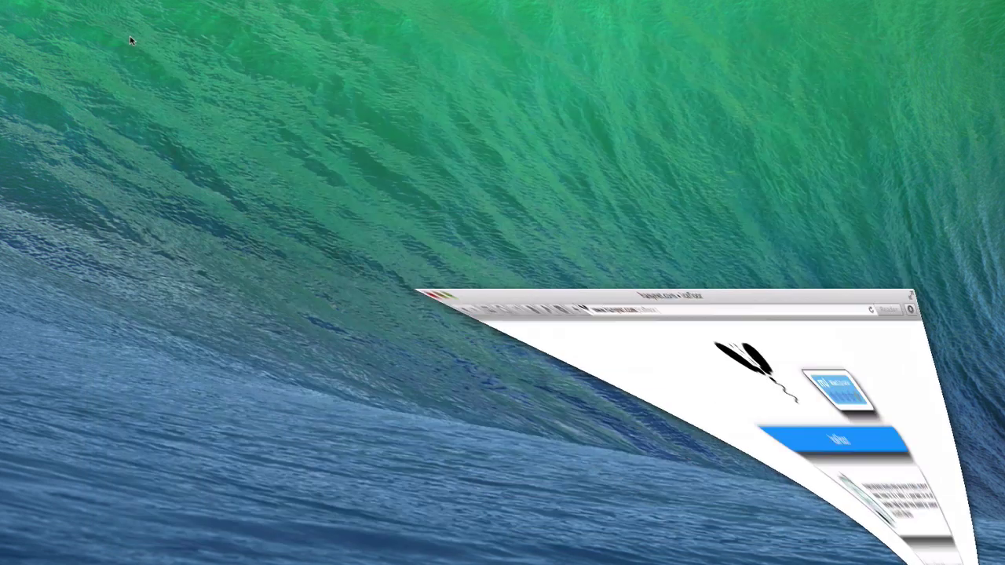
pyautogui.press('F4')
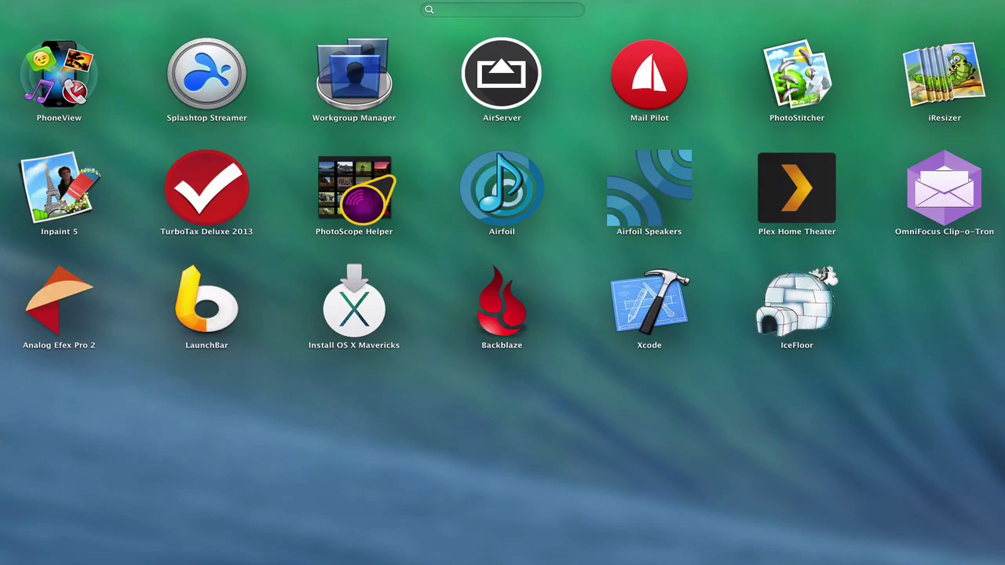
pyautogui.click(798, 316)
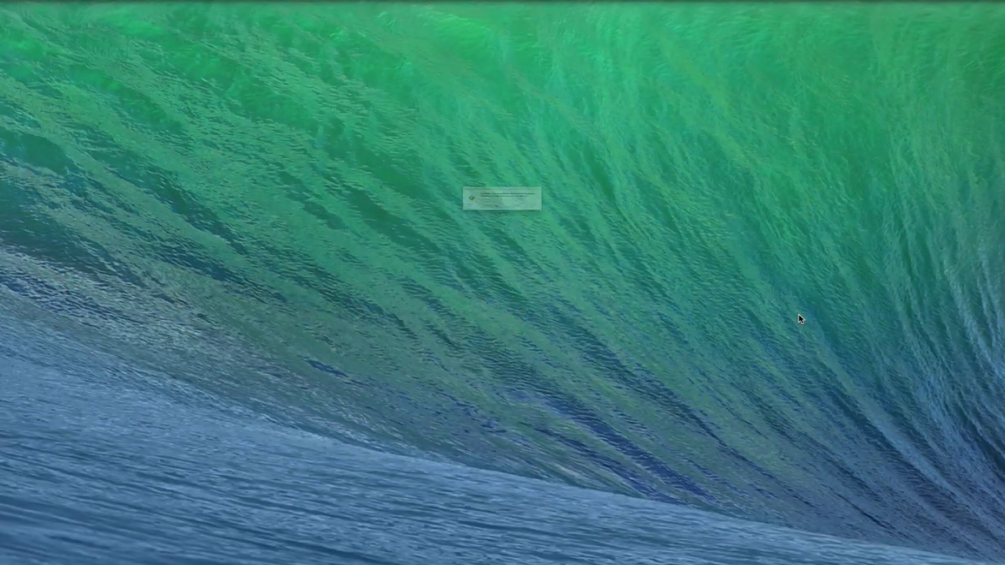
pyautogui.click(619, 230)
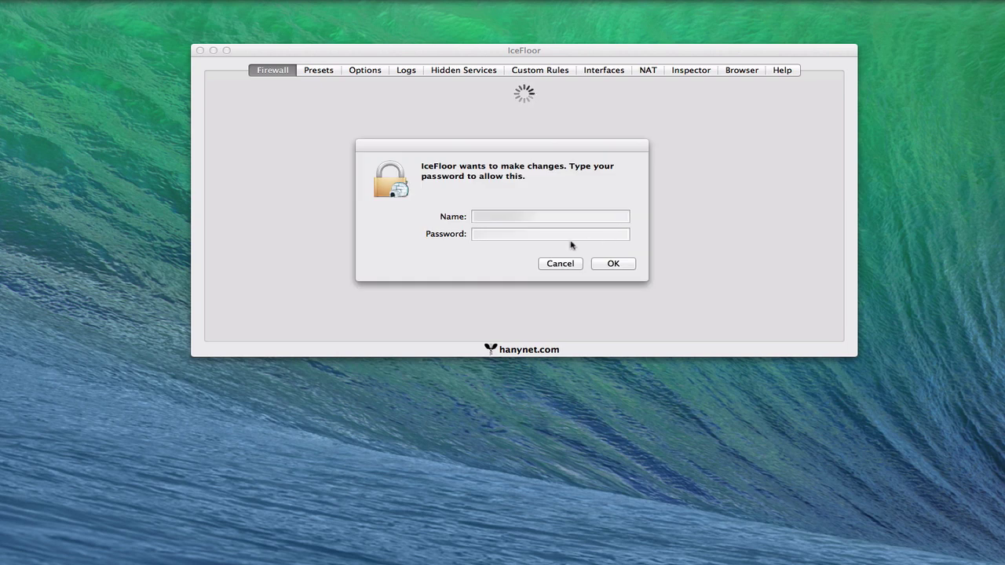
pyautogui.click(498, 233)
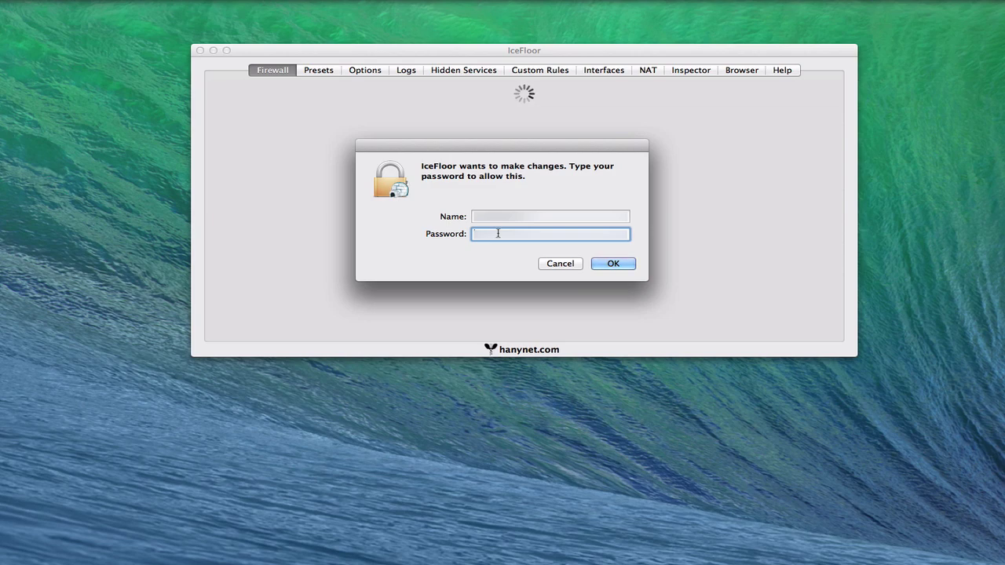
pyautogui.click(624, 264)
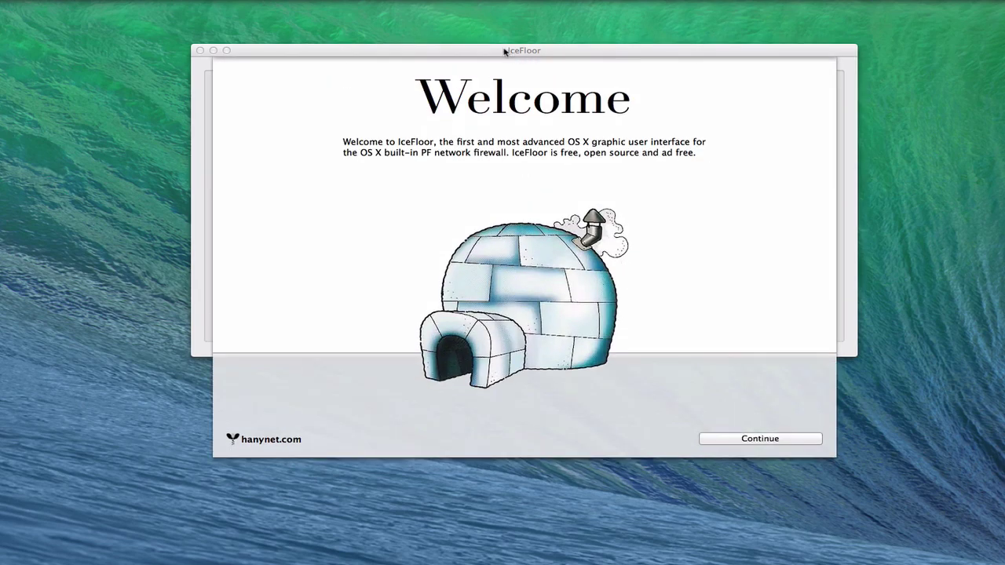
# - Reposition the IceFloor window and advance through the introduction to the OS X Firewall page, skipping the Menulet installation
pyautogui.moveTo(505, 52); pyautogui.dragTo(476, 93)
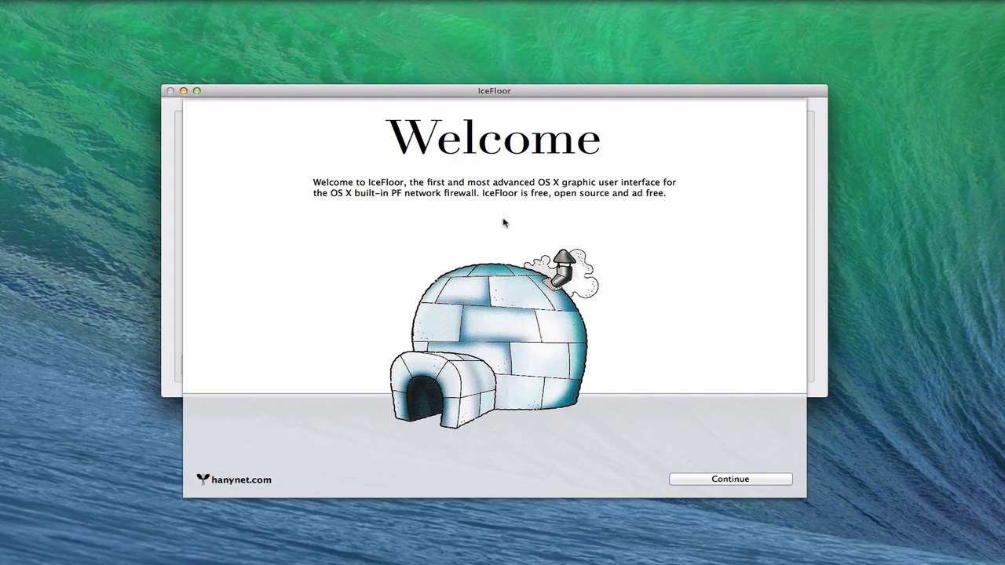
pyautogui.click(724, 480)
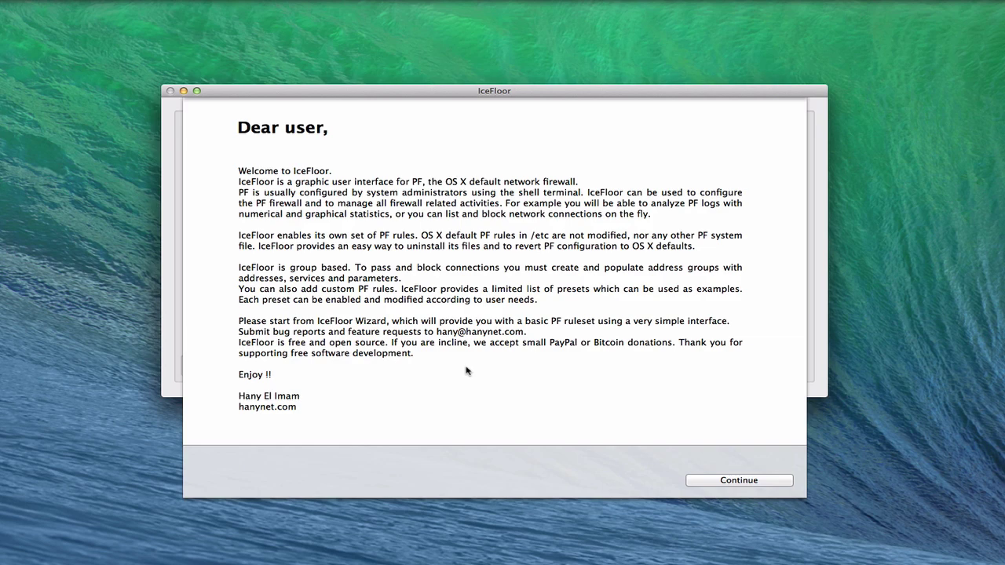
pyautogui.click(739, 481)
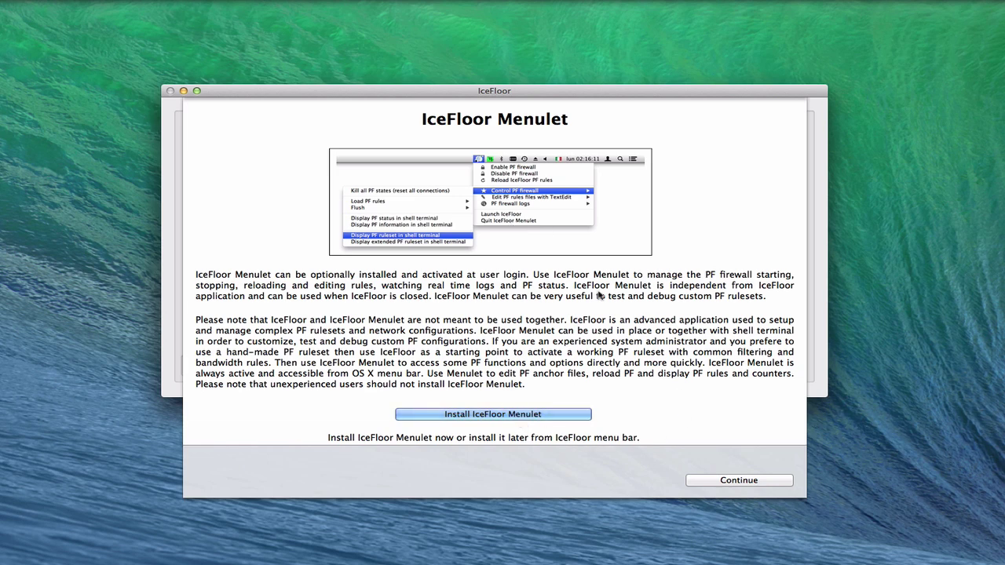
pyautogui.click(728, 482)
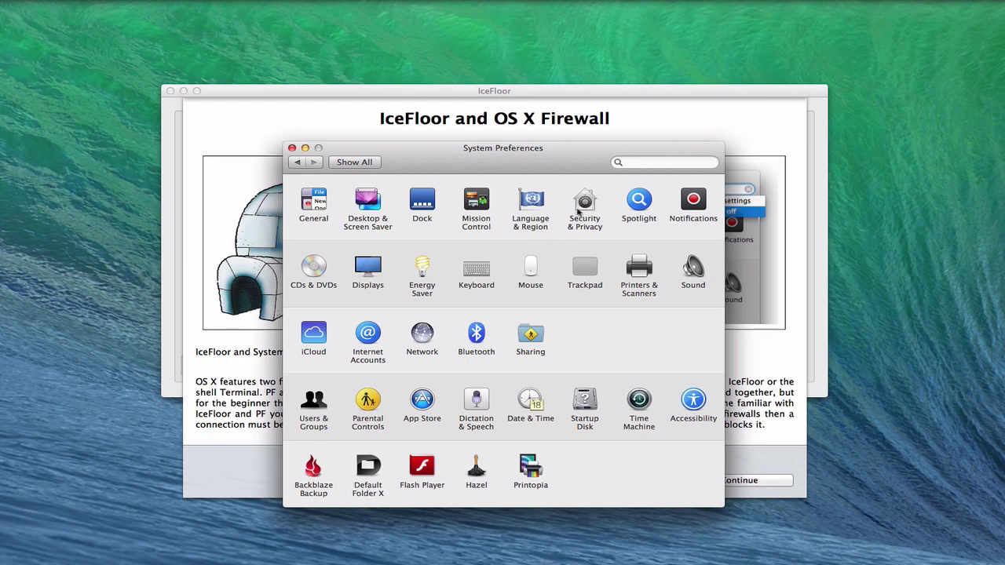
# - Turn off the built-in OS X firewall in the Security & Privacy settings of System Preferences
pyautogui.click(582, 205)
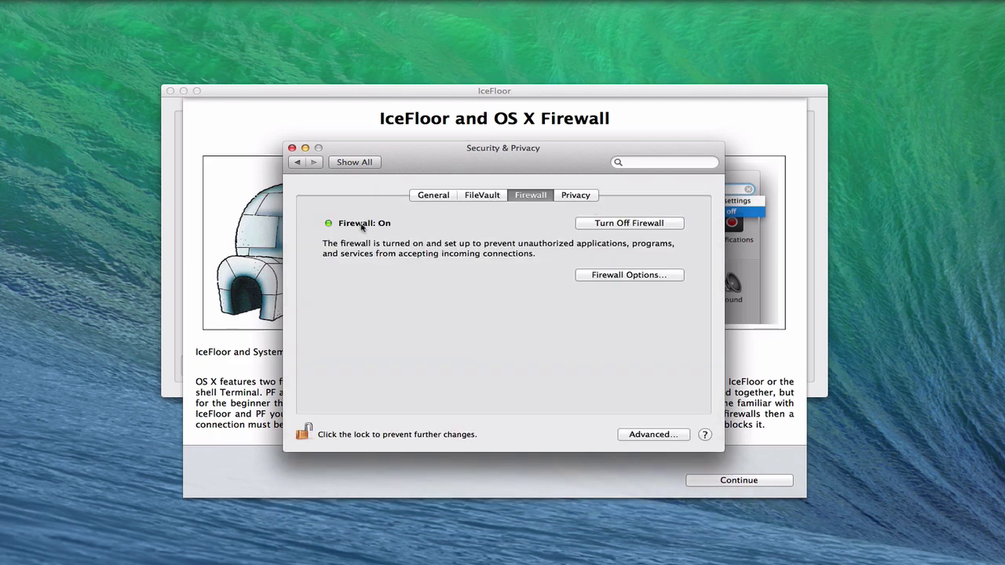
pyautogui.click(641, 227)
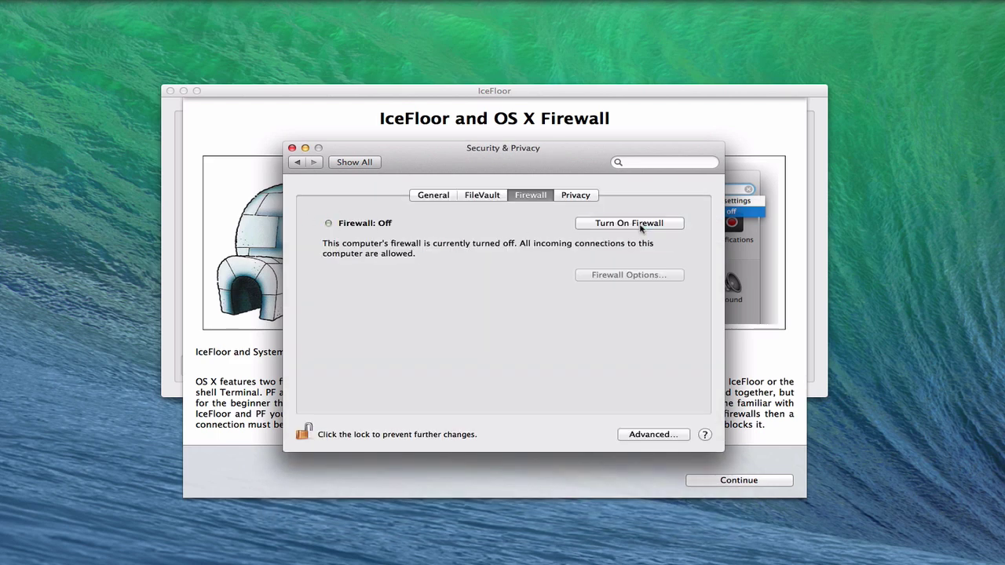
pyautogui.click(354, 162)
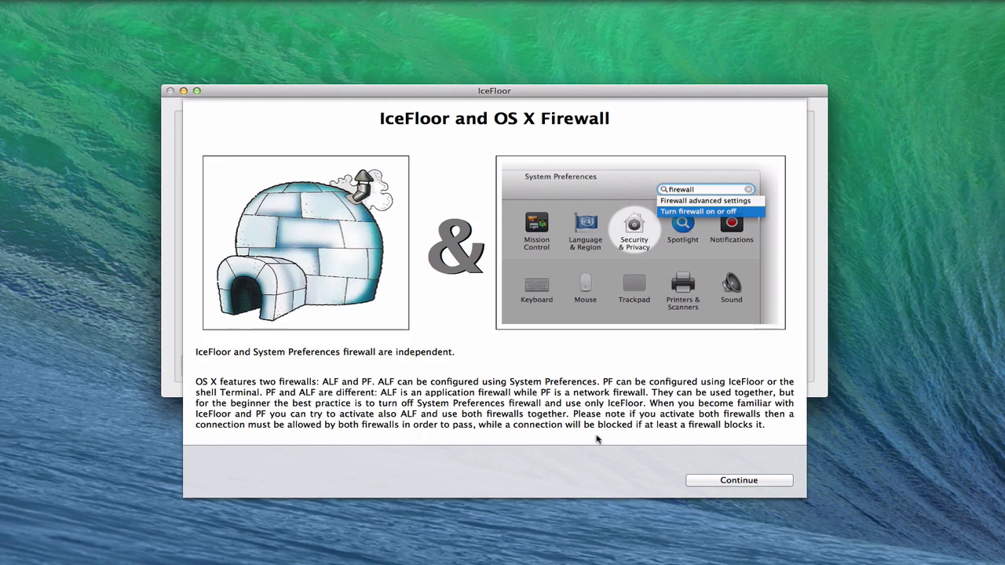
# - Finish the IceFloor introduction and start the Configuration Wizard, entering the account password to authorize it
pyautogui.click(752, 481)
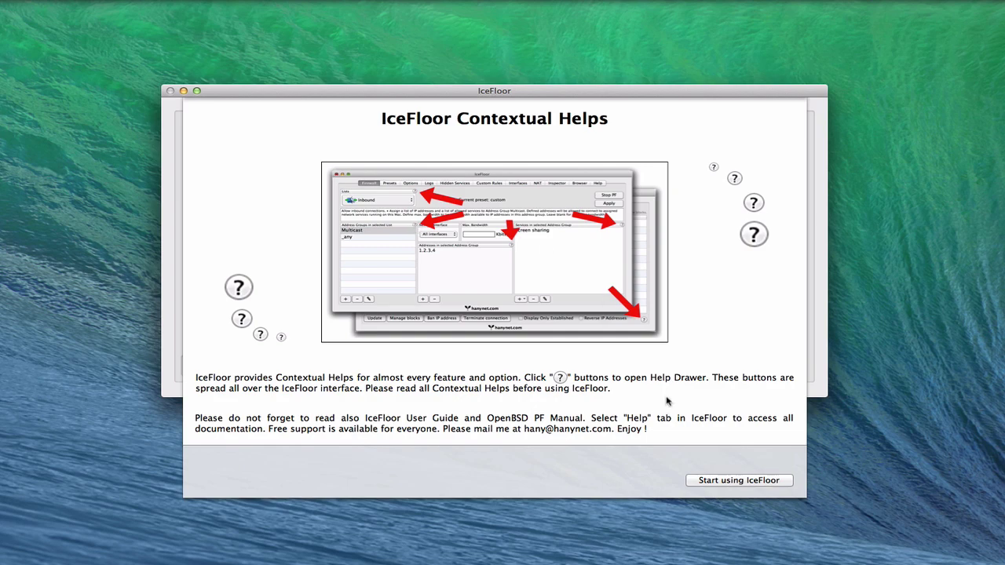
pyautogui.click(735, 481)
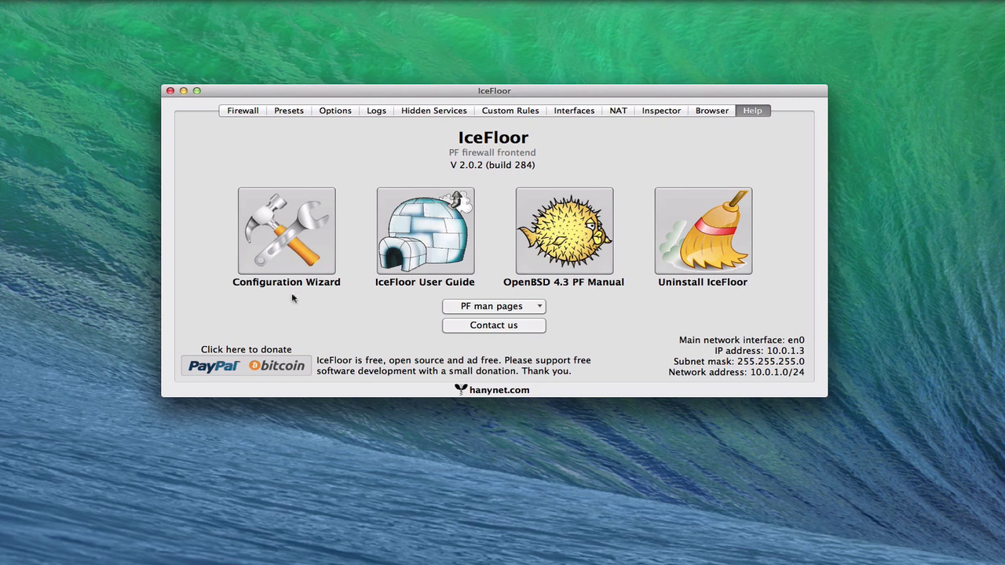
pyautogui.click(284, 259)
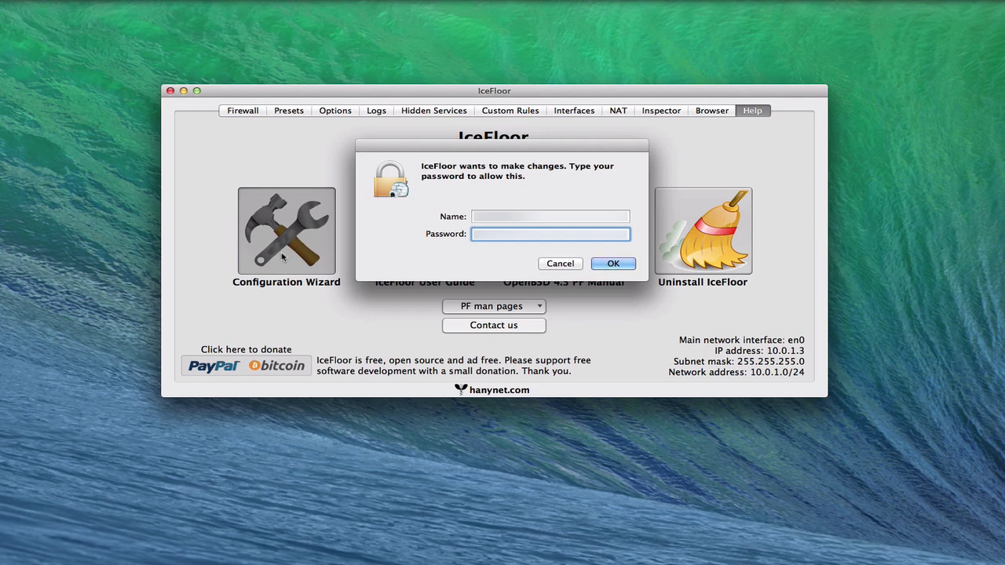
pyautogui.write('•••••••••')
pyautogui.click(616, 264)
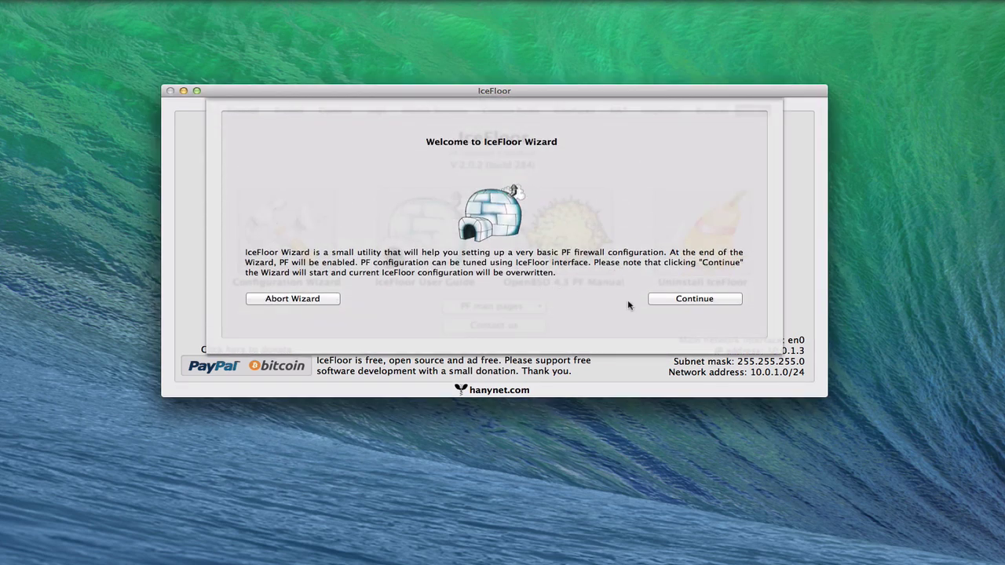
pyautogui.click(685, 299)
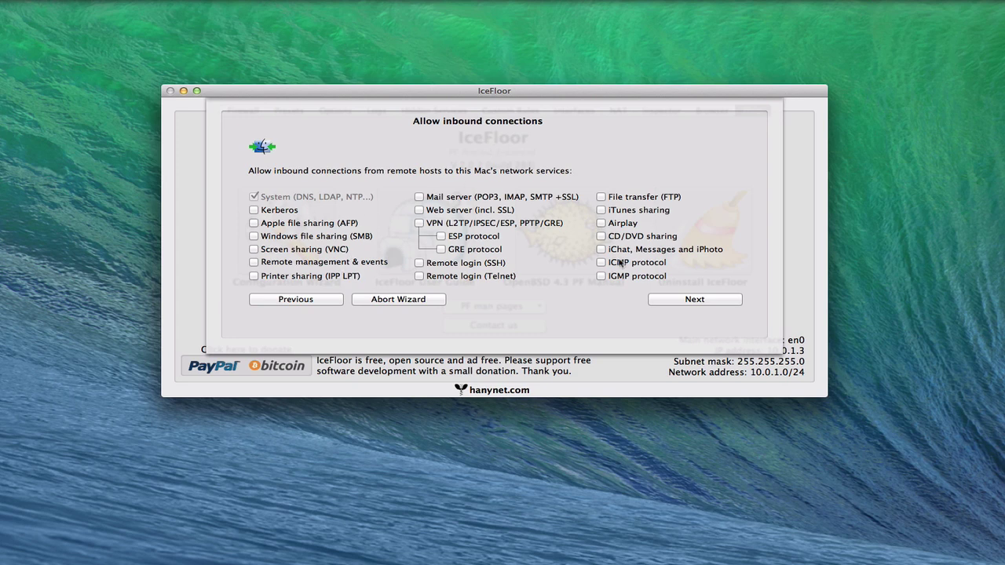
# - Allow inbound connections for Kerberos, Apple file sharing (AFP), Windows file sharing (SMB), Screen sharing (VNC), and Remote management & events
pyautogui.click(254, 211)
pyautogui.moveTo(334, 226)
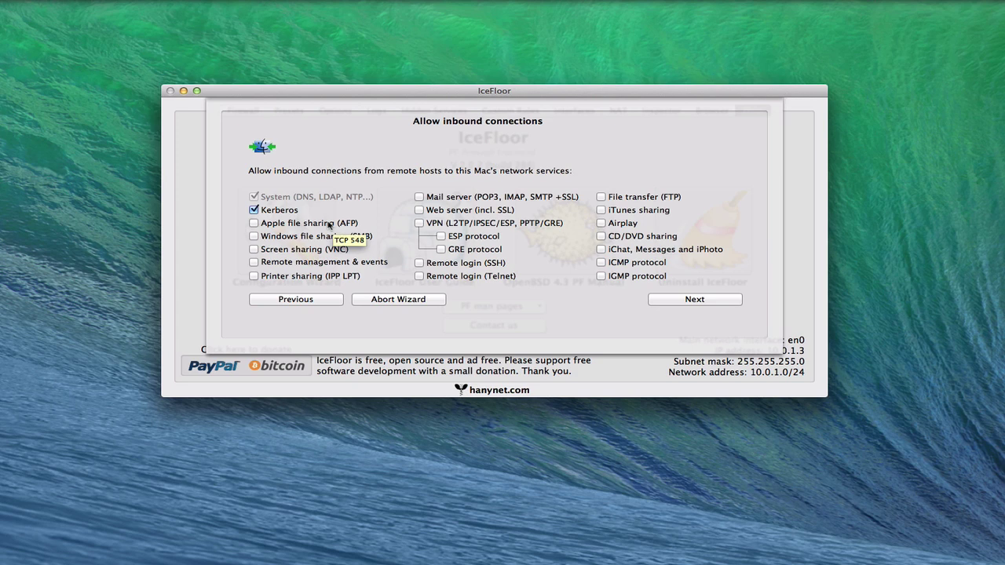
pyautogui.moveTo(274, 213)
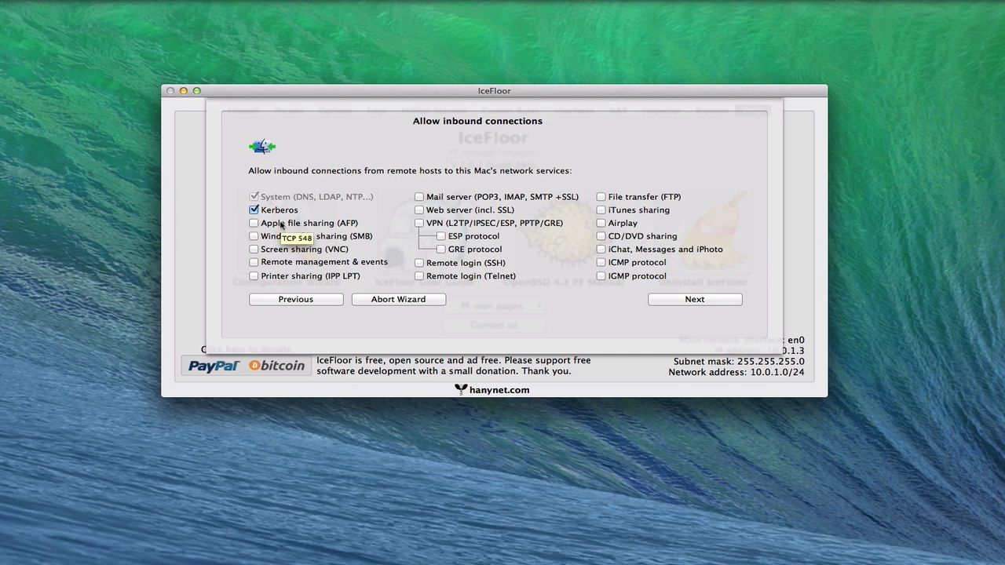
pyautogui.click(255, 223)
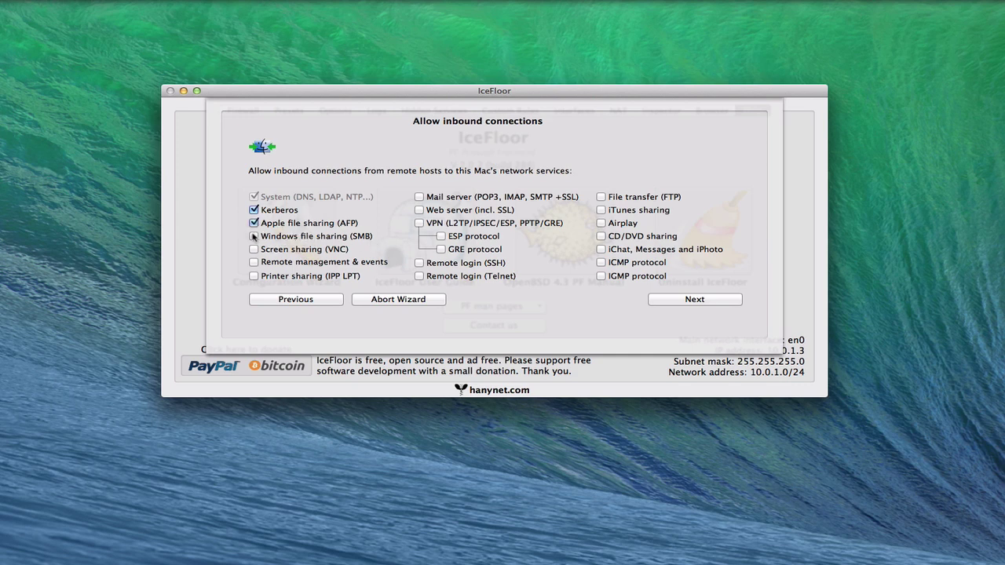
pyautogui.click(254, 237)
pyautogui.click(254, 250)
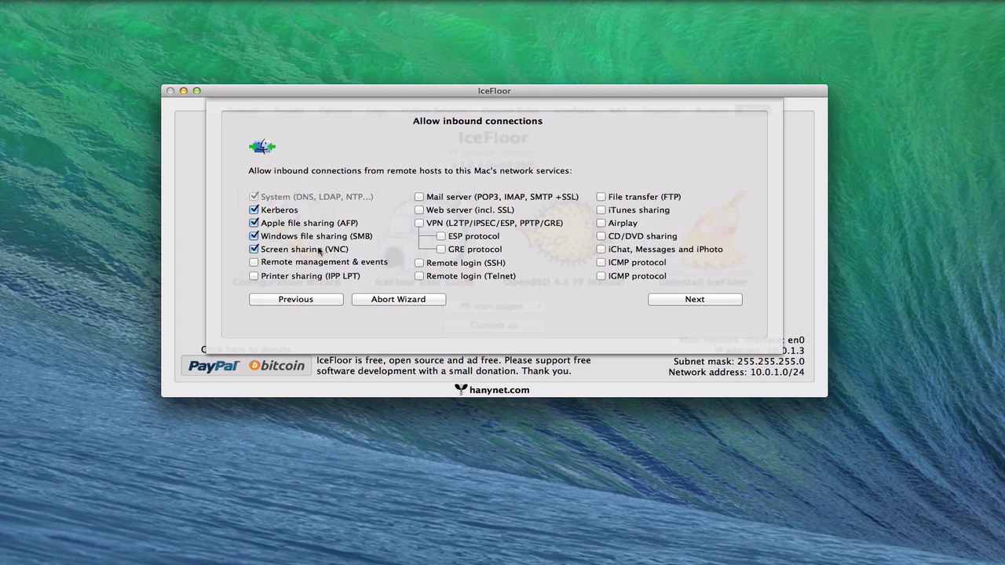
pyautogui.click(253, 262)
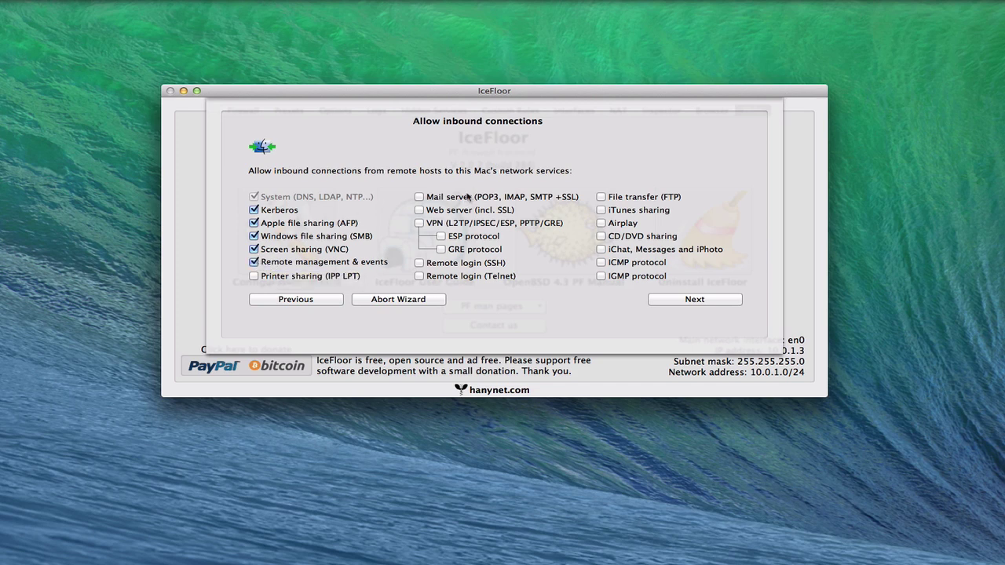
# - Also allow inbound Web server, VPN, iTunes sharing, Airplay, and iChat, Messages and iPhoto connections, and proceed to the outbound settings
pyautogui.click(419, 211)
pyautogui.click(420, 224)
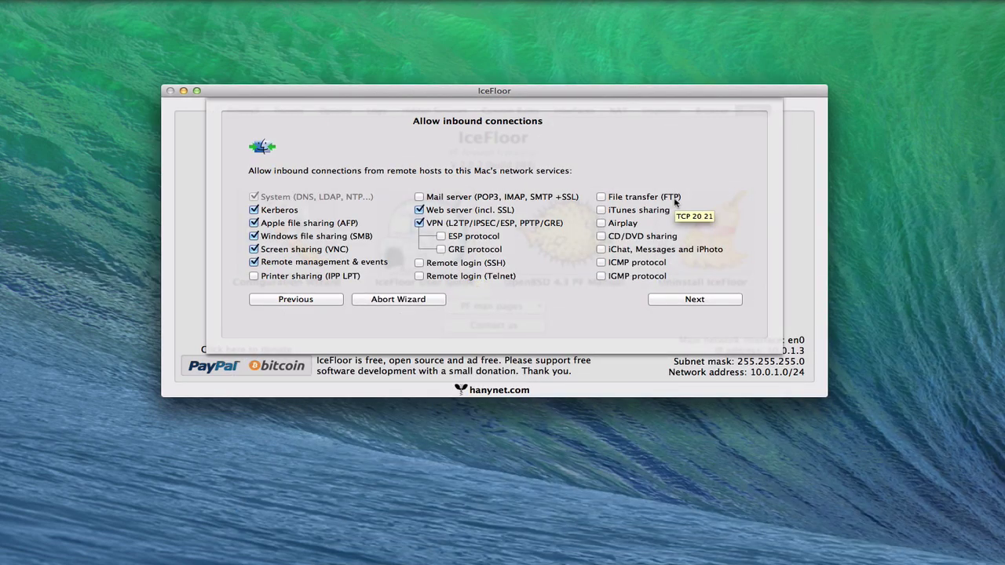
pyautogui.click(602, 210)
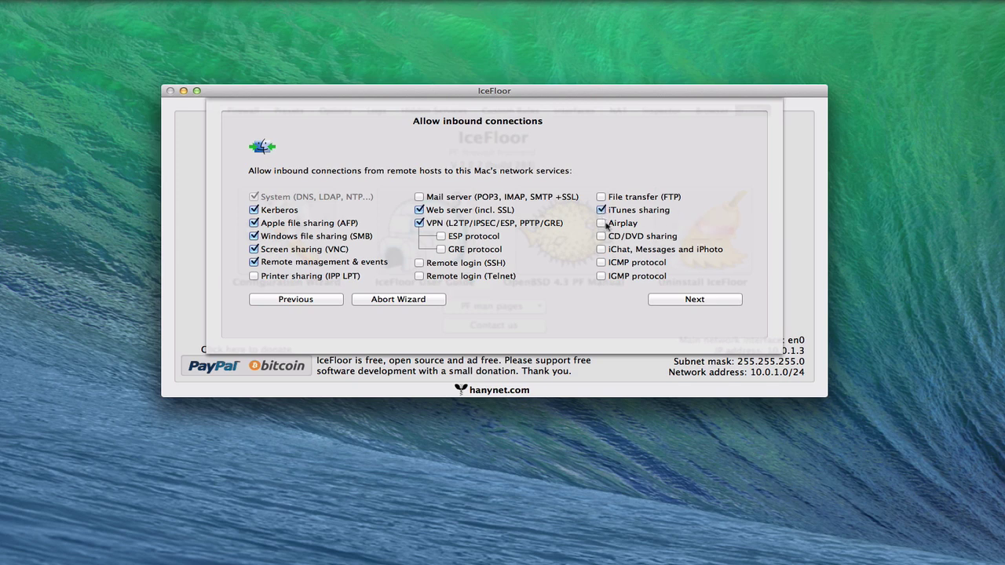
pyautogui.click(604, 223)
pyautogui.click(602, 248)
pyautogui.click(695, 302)
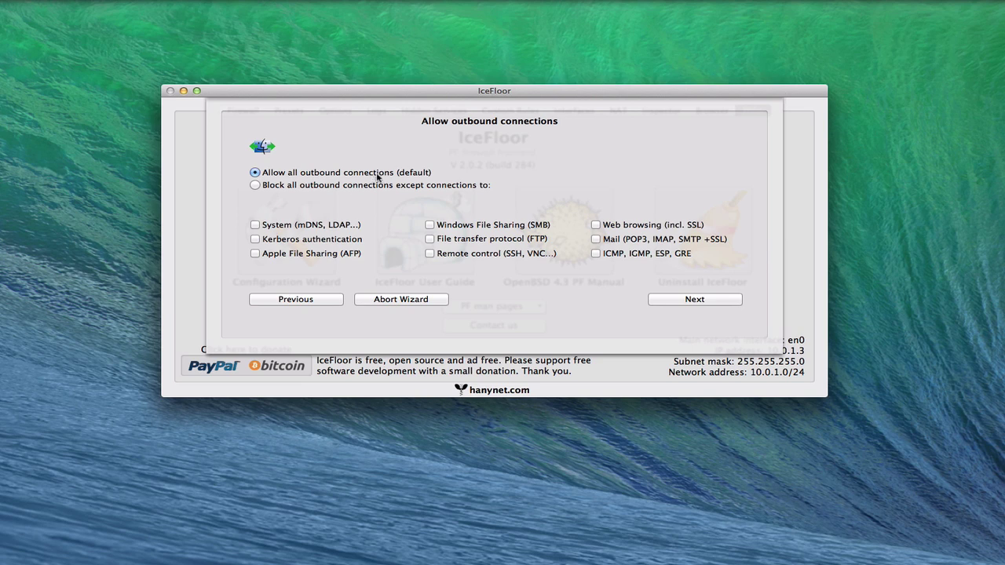
# - Keep all outbound connections allowed, enable Emerging Threats protection, and save the wizard configuration, authorizing it with the account password
pyautogui.click(695, 299)
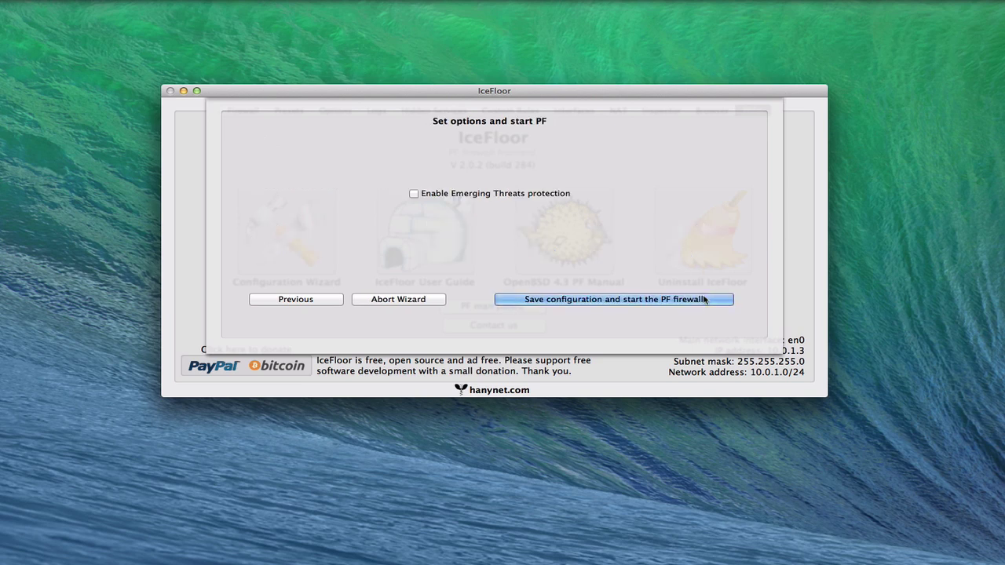
pyautogui.click(414, 196)
pyautogui.click(631, 303)
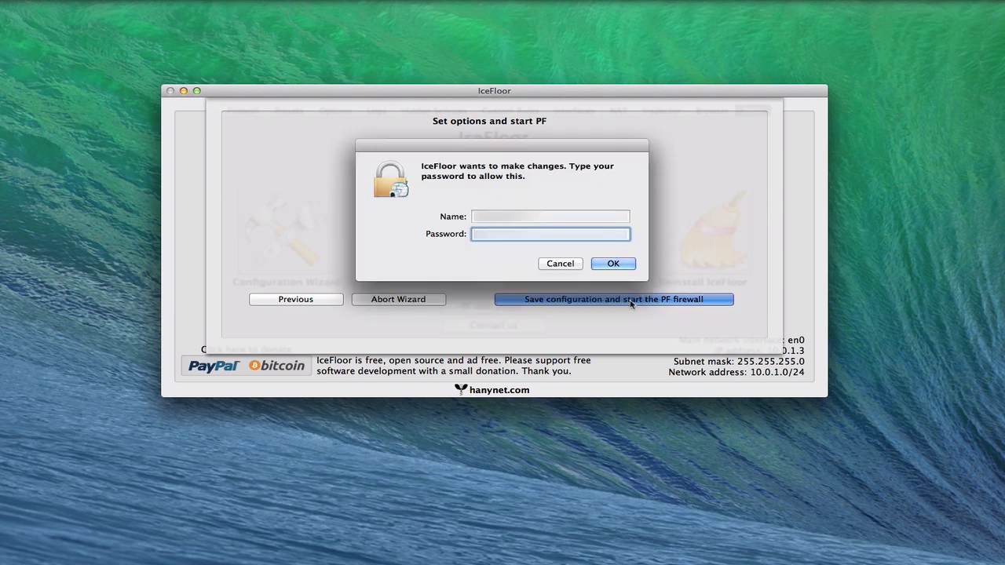
pyautogui.write('••••••••')
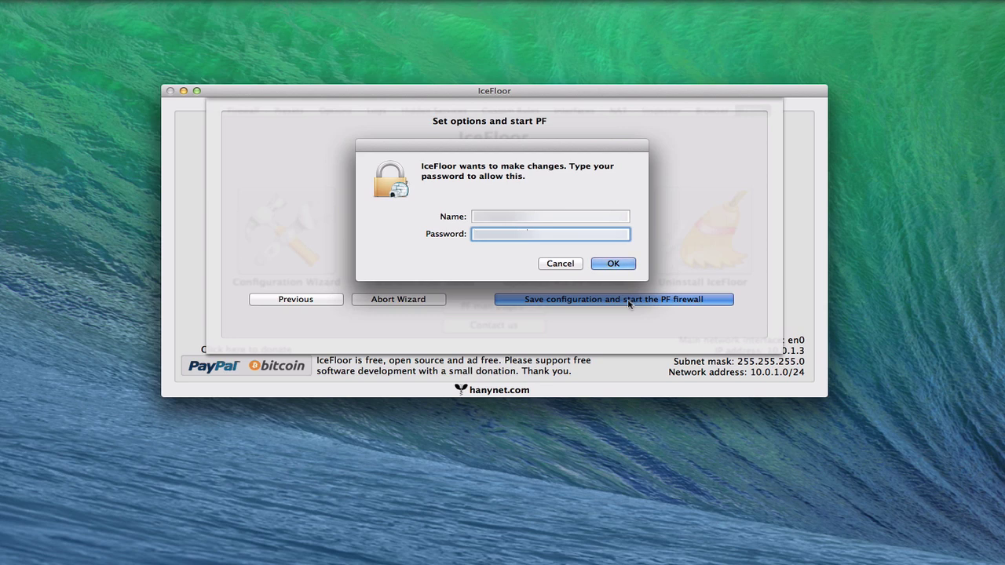
pyautogui.click(614, 264)
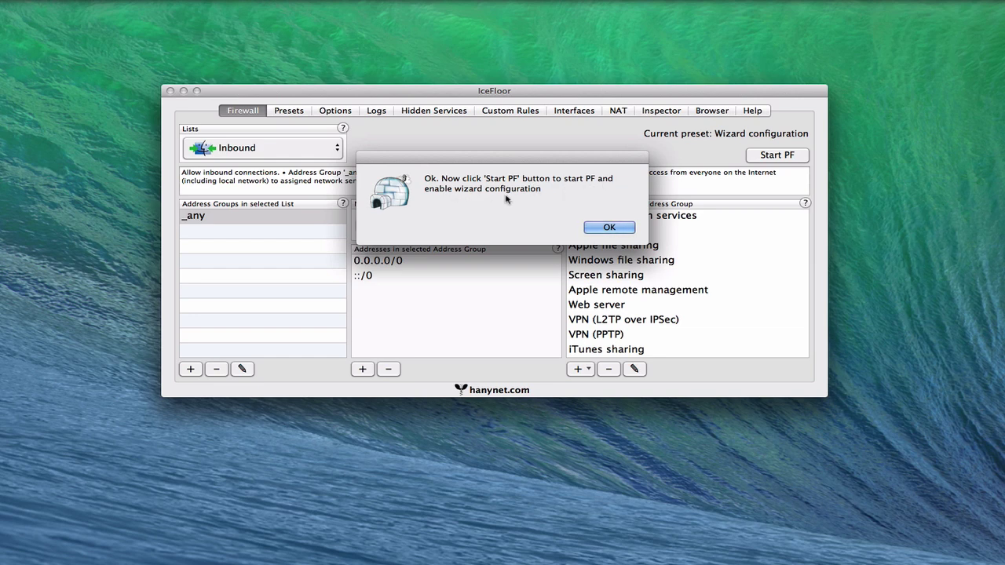
pyautogui.click(609, 228)
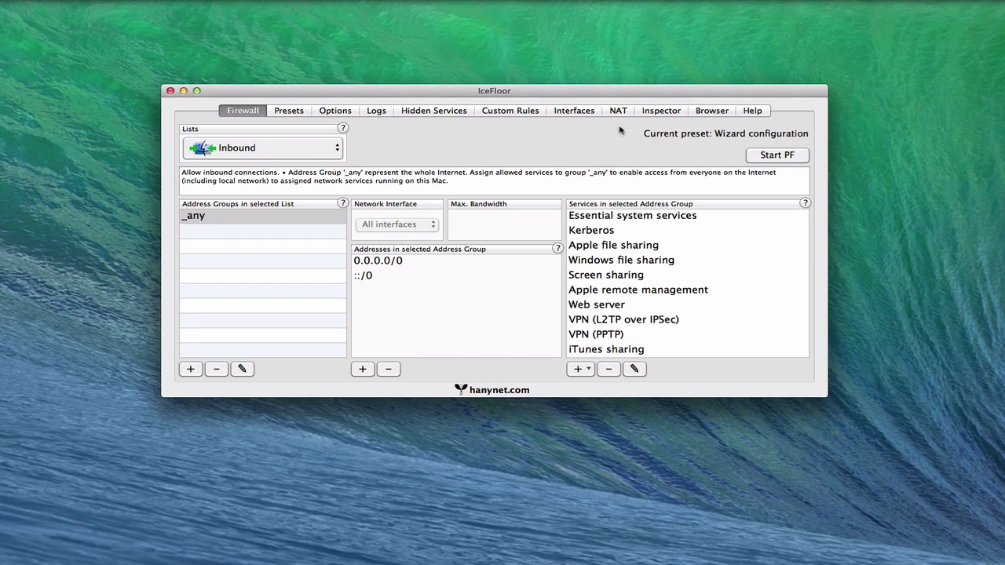
# - View the connection and bandwidth lists available in the firewall settings, keeping Inbound selected
pyautogui.moveTo(621, 94); pyautogui.dragTo(609, 95)
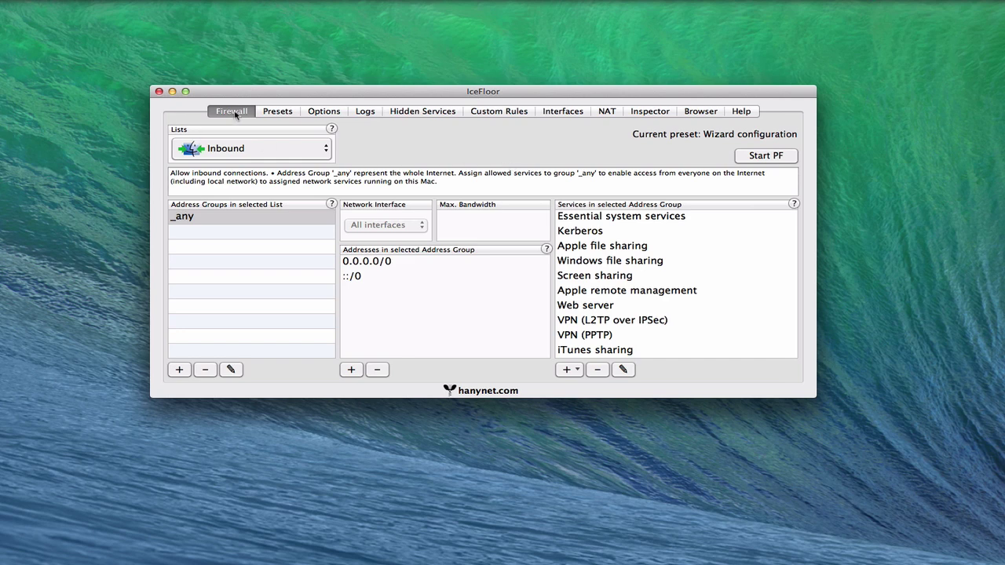
pyautogui.click(327, 149)
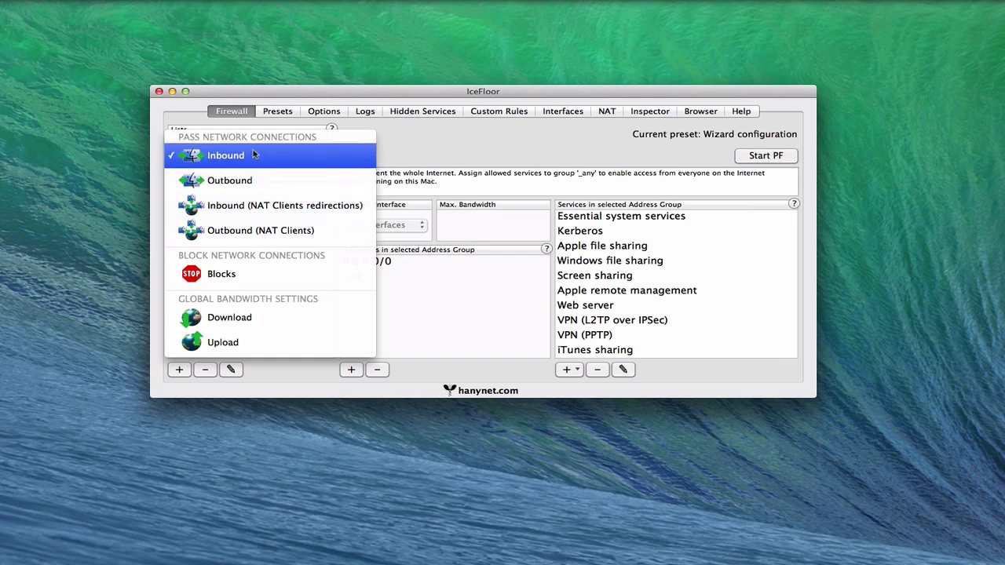
pyautogui.click(448, 153)
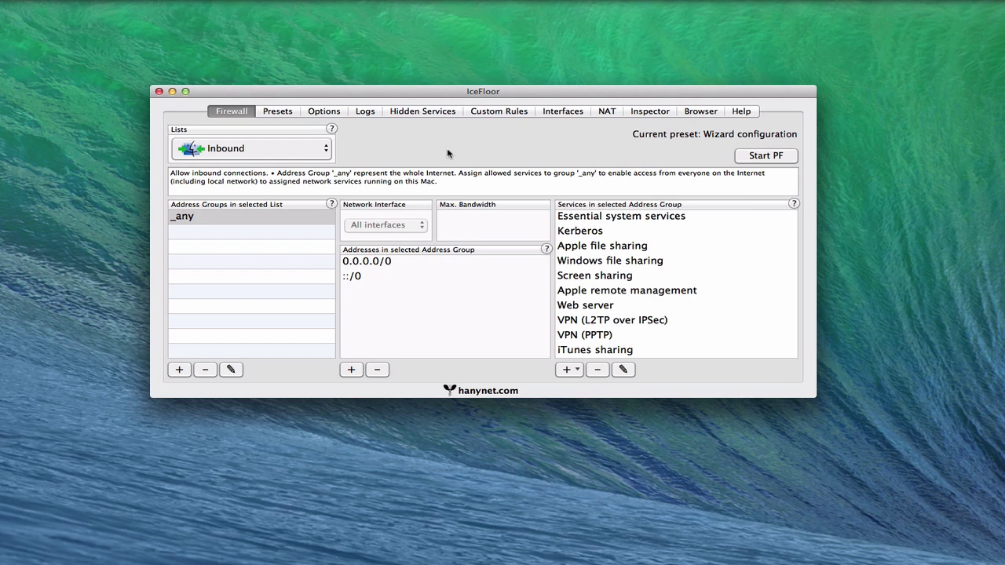
# - Try to rename the _any address group in the Inbound list
pyautogui.click(203, 219)
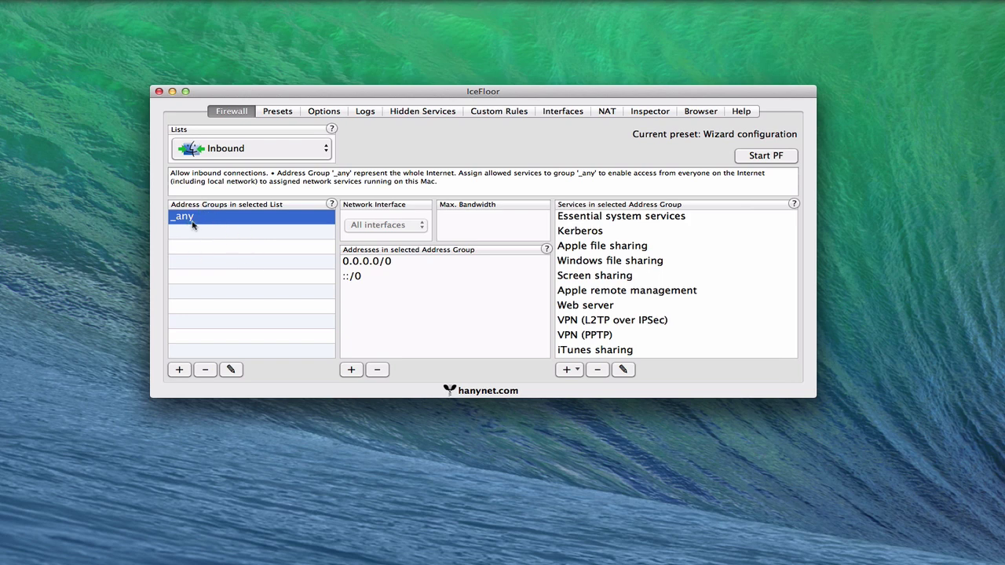
pyautogui.click(231, 369)
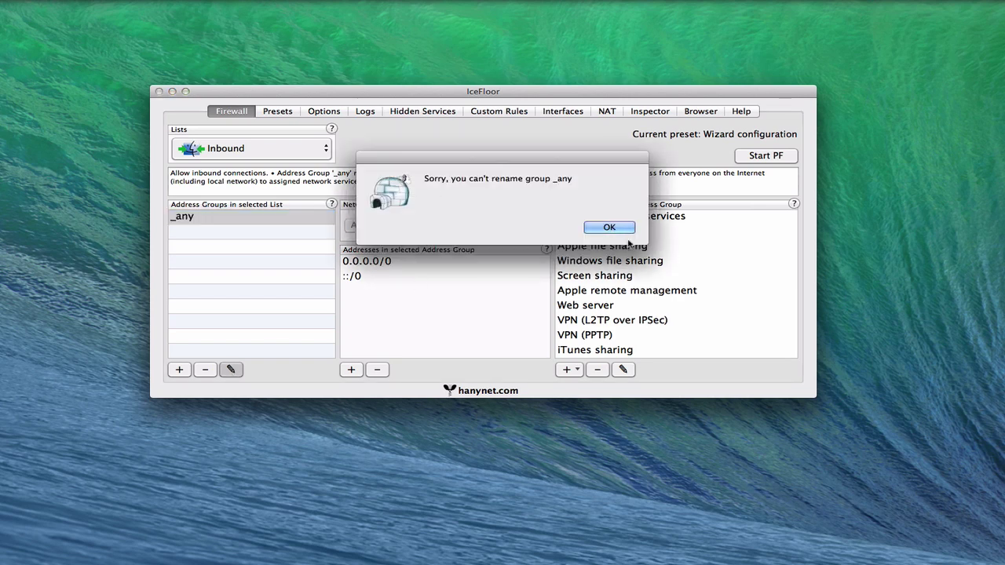
pyautogui.click(610, 228)
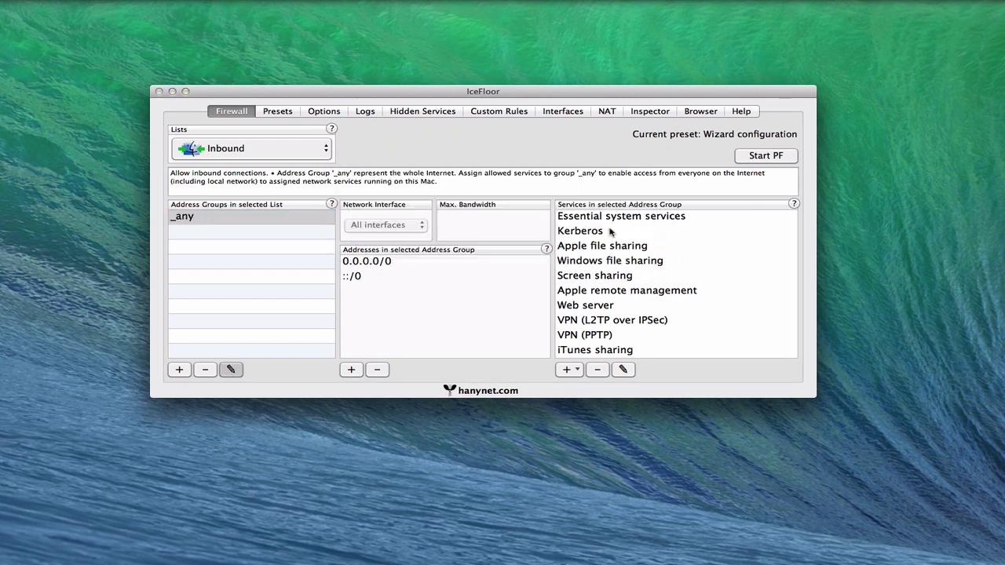
# - View the form for a new address group without adding one, and try to add an address to the _any group
pyautogui.click(179, 369)
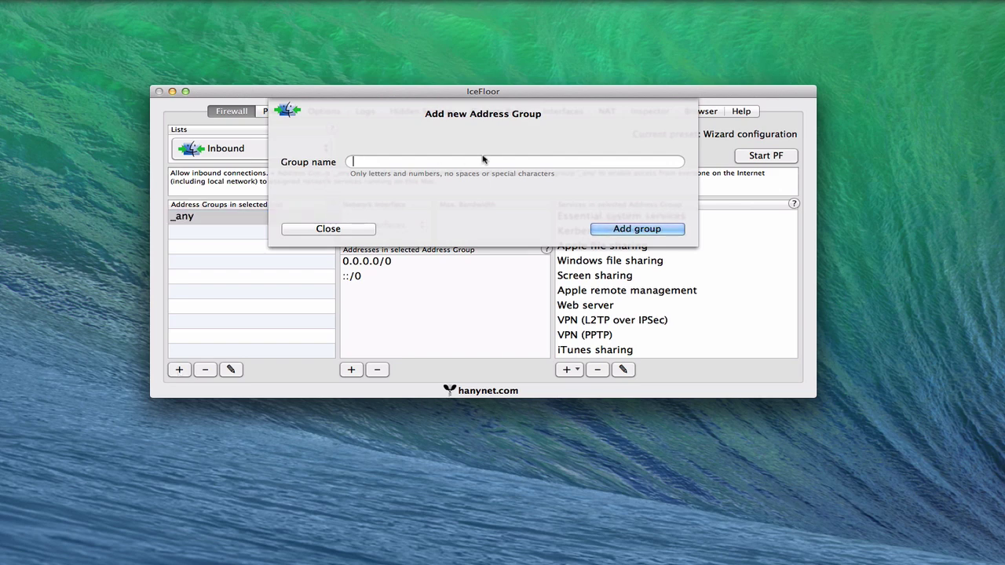
pyautogui.click(349, 232)
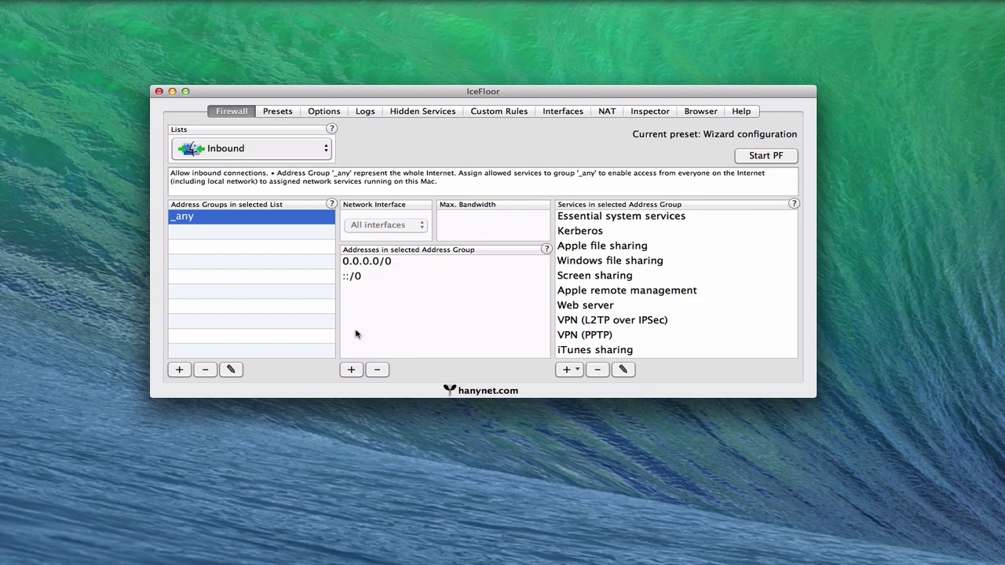
pyautogui.click(351, 370)
pyautogui.click(609, 227)
# - Examine the services assigned to the _any group and the protocols and ports defined in the Services Database
pyautogui.scroll(-3, 657, 326)
pyautogui.scroll(3, 658, 318)
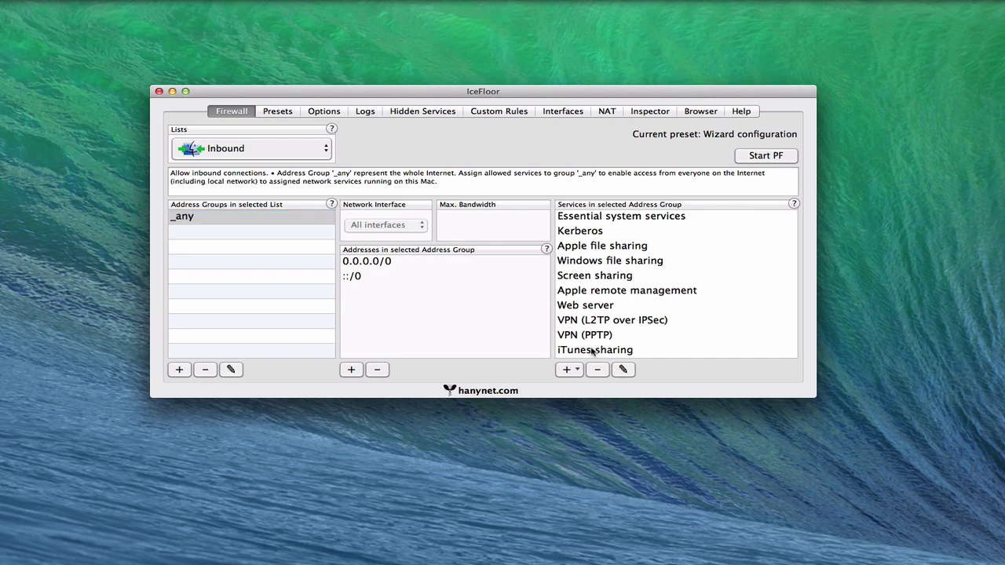
pyautogui.click(593, 349)
pyautogui.click(623, 370)
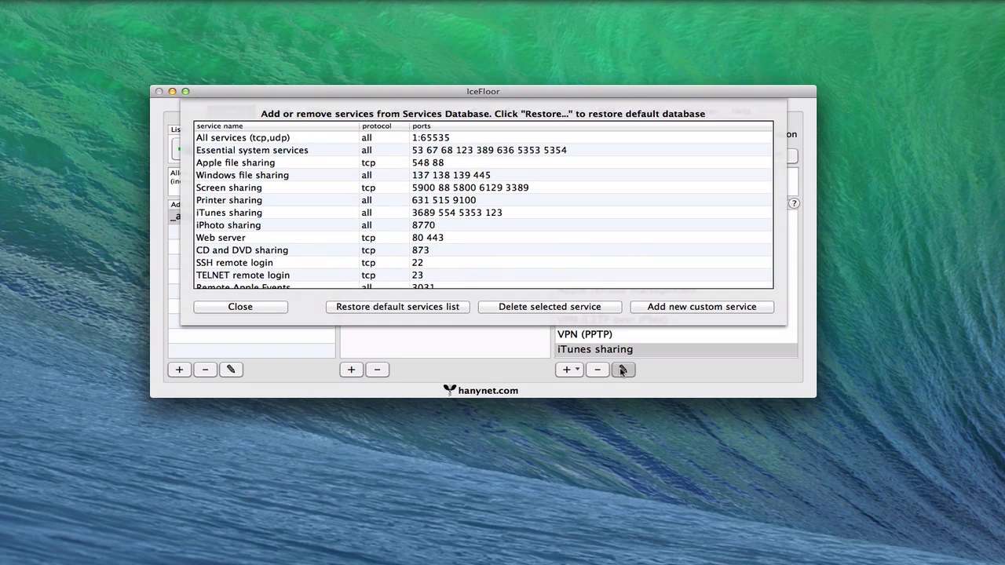
pyautogui.scroll(-1, 320, 193)
pyautogui.scroll(-10, 321, 192)
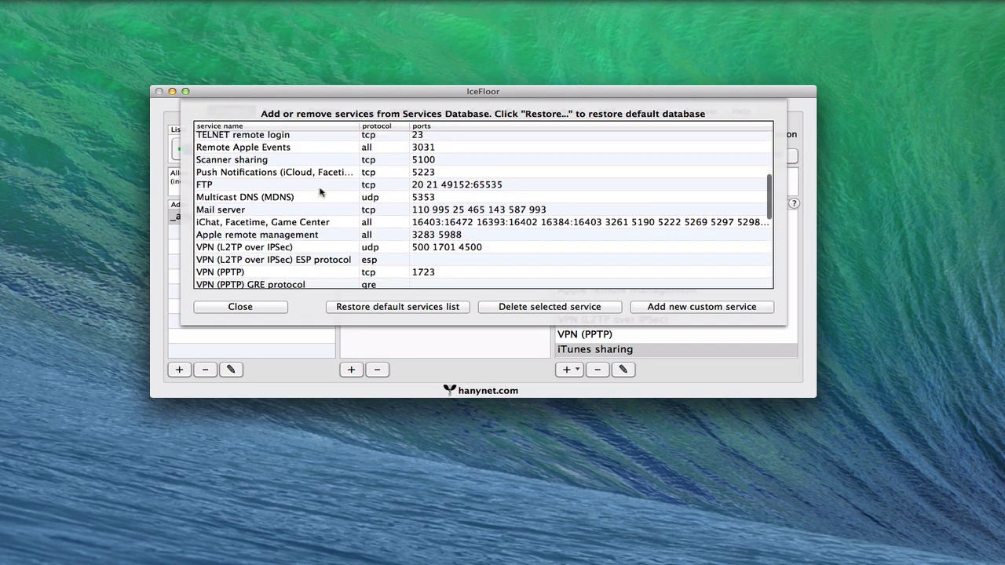
pyautogui.scroll(-5, 320, 192)
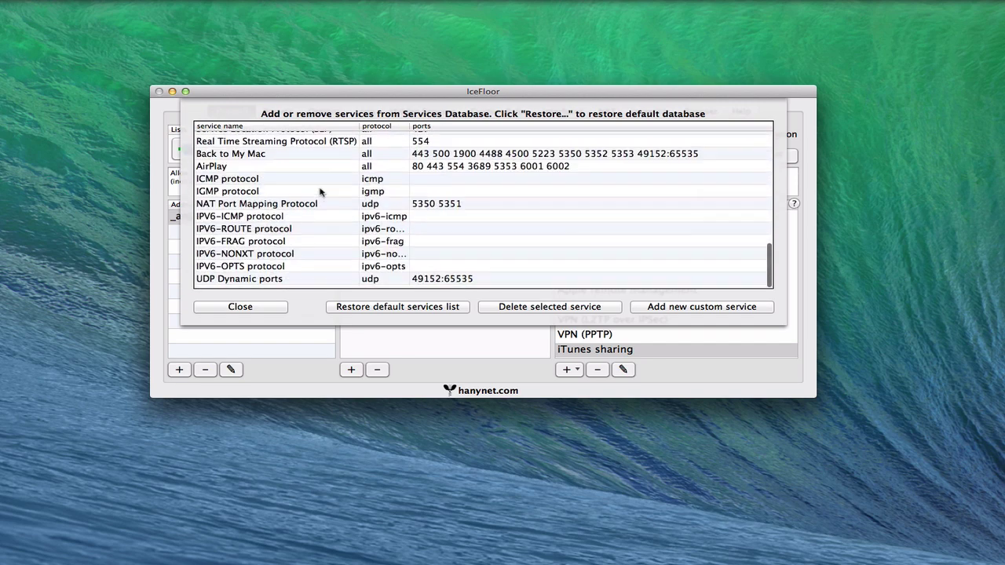
pyautogui.scroll(15, 320, 193)
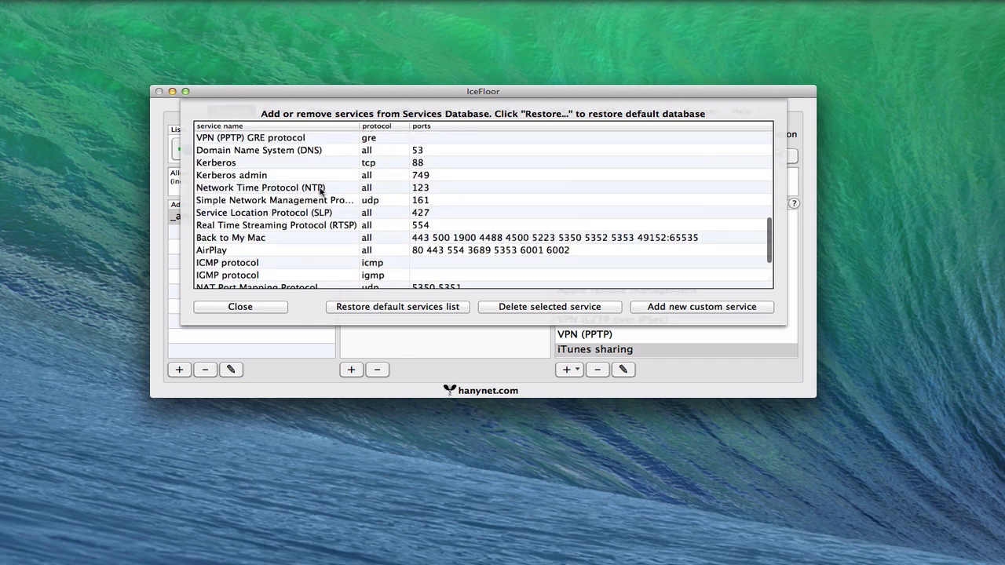
pyautogui.scroll(5, 320, 192)
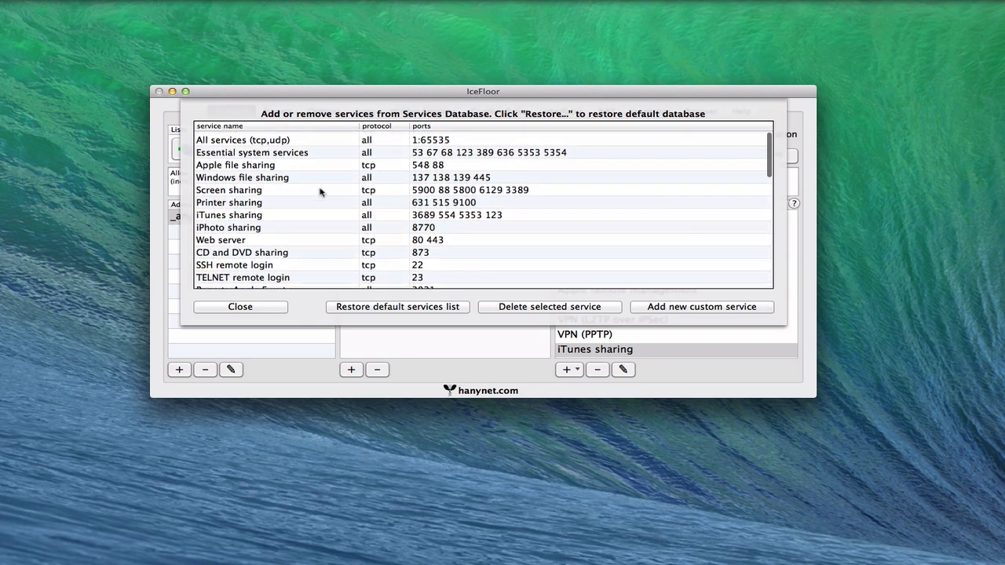
pyautogui.click(245, 314)
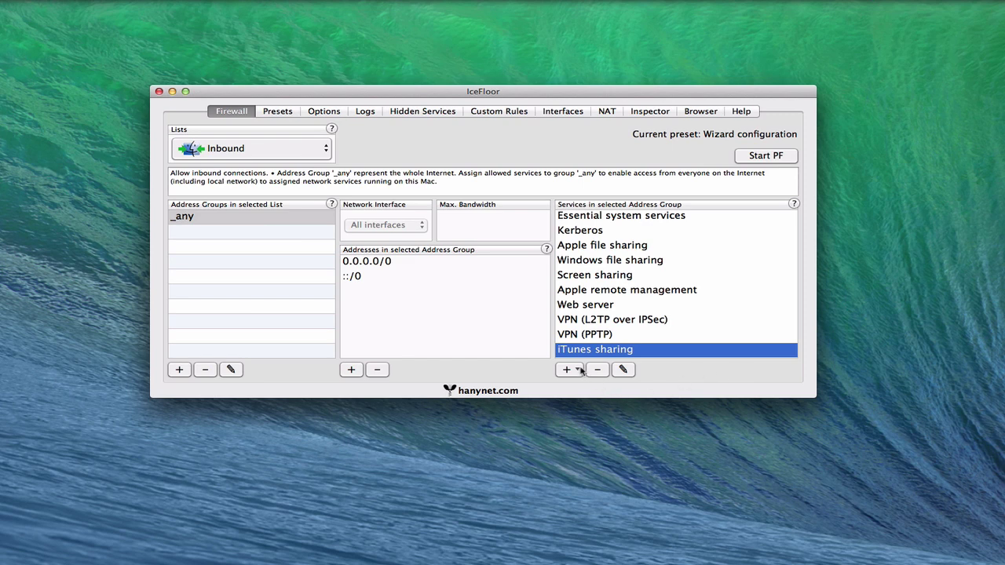
# - Look through the predefined services that can be assigned to the _any group without adding one
pyautogui.click(578, 373)
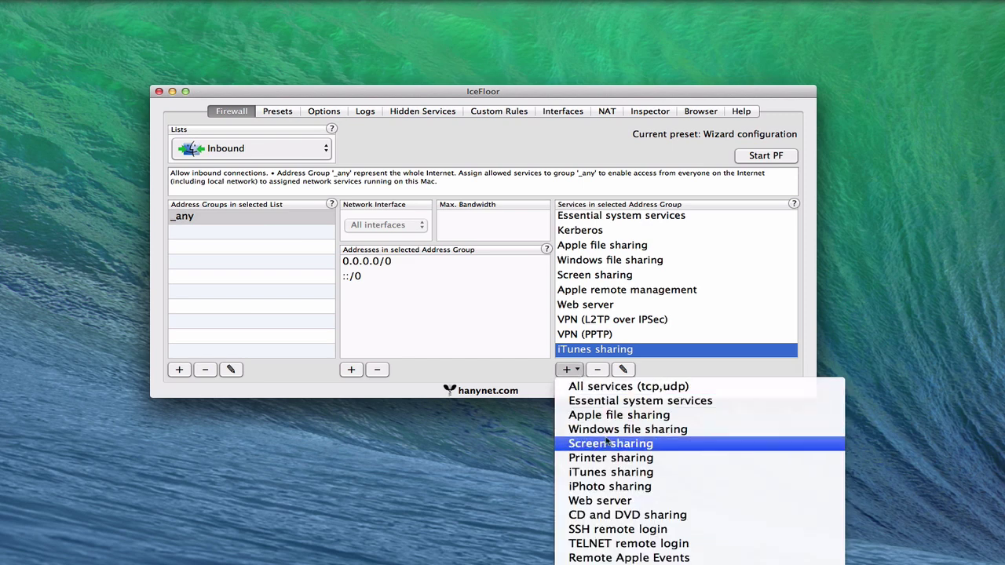
pyautogui.scroll(-5, 606, 442)
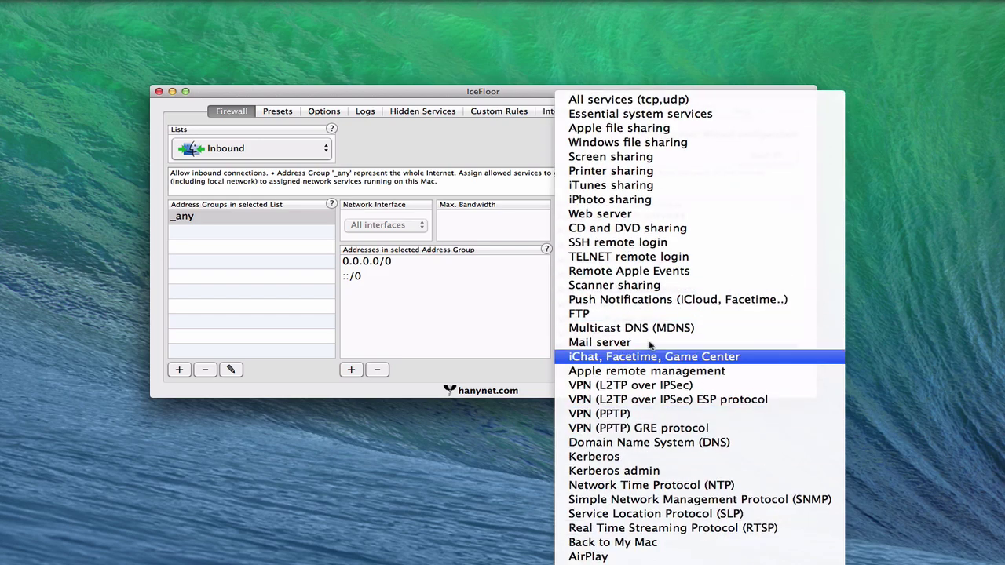
pyautogui.click(532, 373)
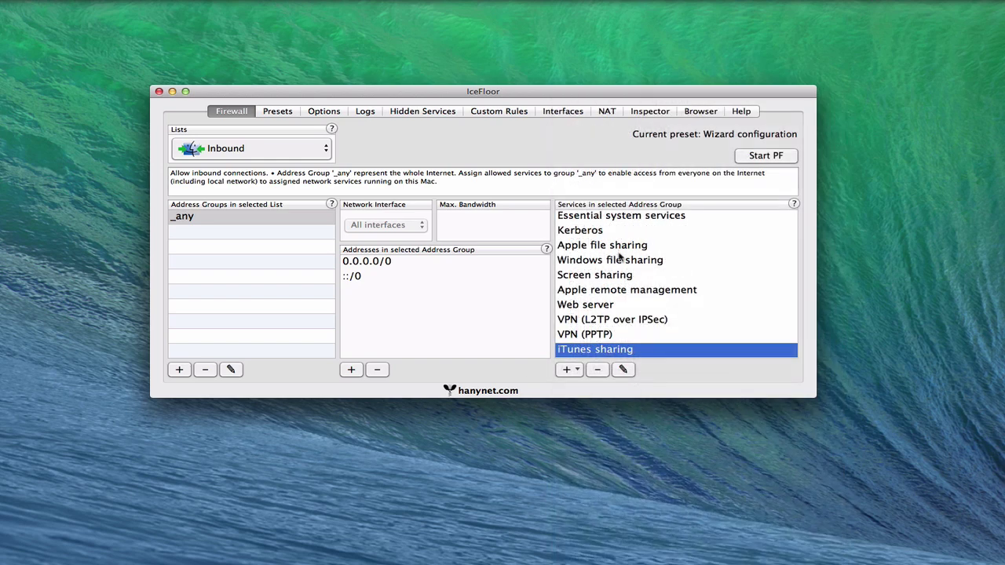
pyautogui.click(624, 369)
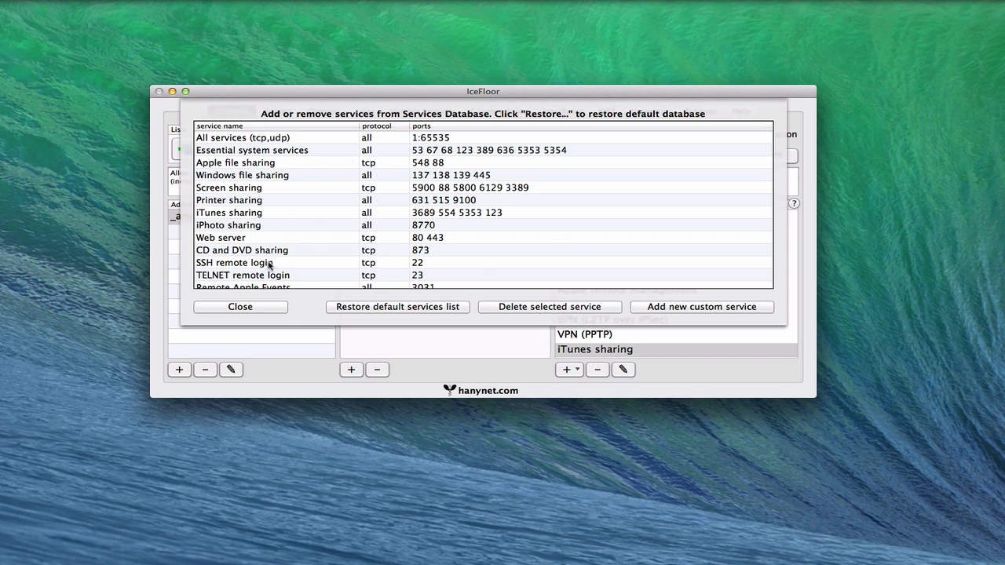
pyautogui.click(710, 311)
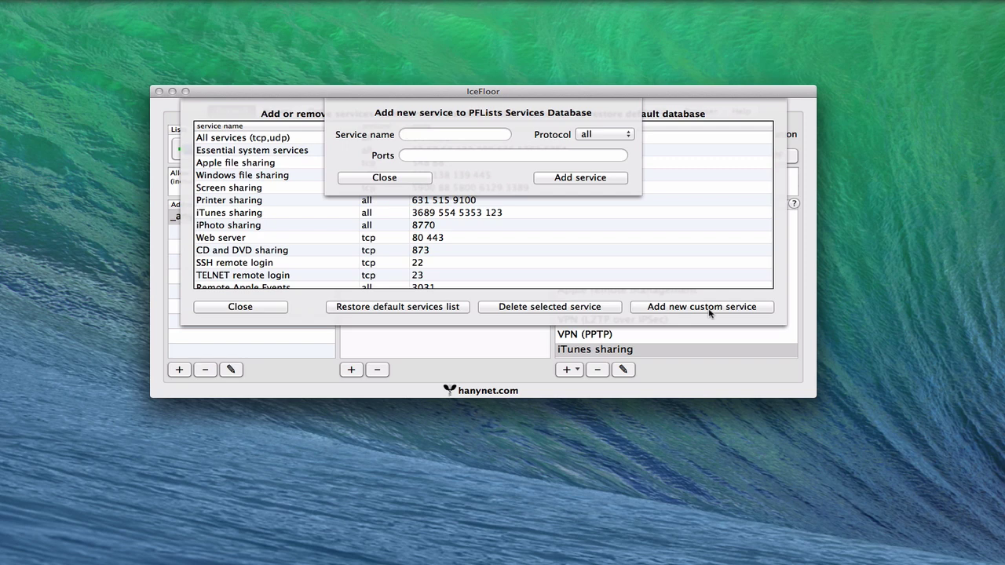
pyautogui.write('Server App')
pyautogui.write('688')
pyautogui.press('BackSpace')
pyautogui.press('BackSpace')
pyautogui.write('87 660 625')
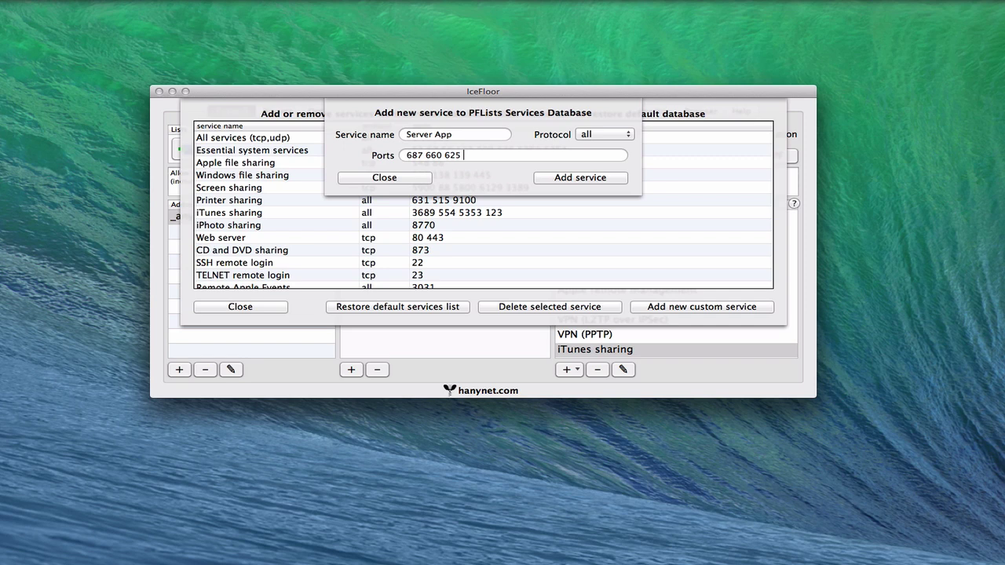
pyautogui.write(' 311')
pyautogui.click(630, 137)
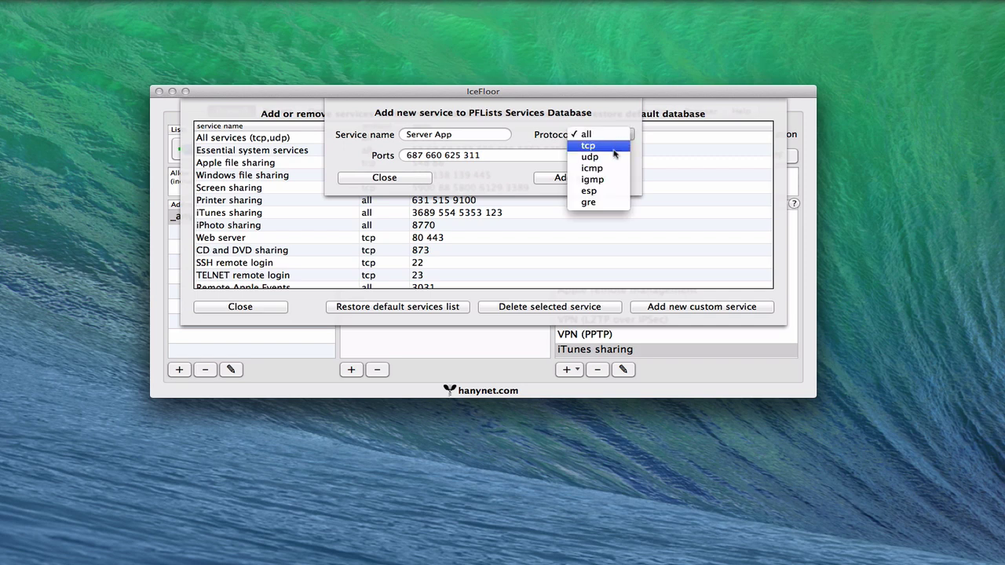
pyautogui.click(607, 149)
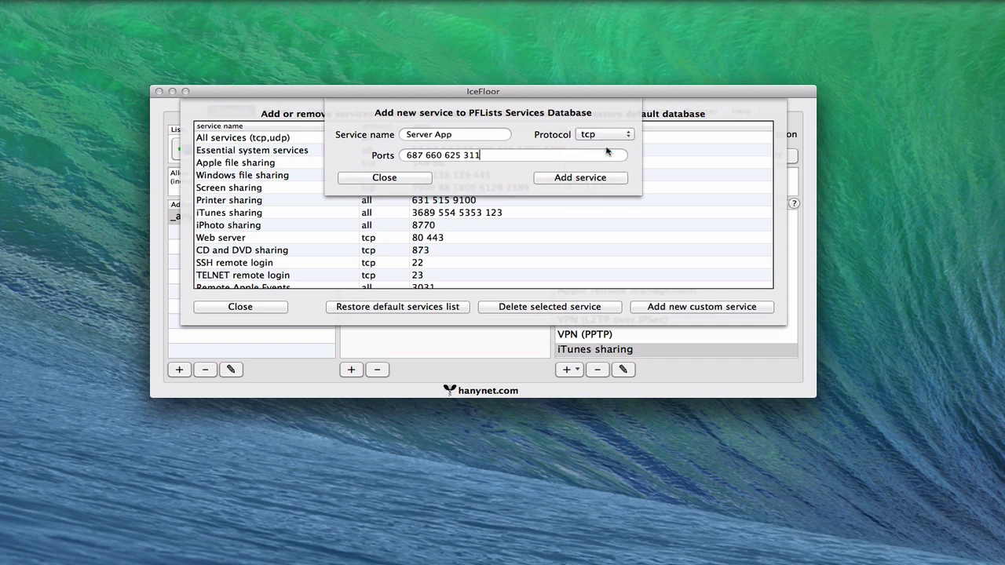
# - Add the Server App service to the database, authorizing with the account password, and check its entry at the end of the list
pyautogui.click(572, 178)
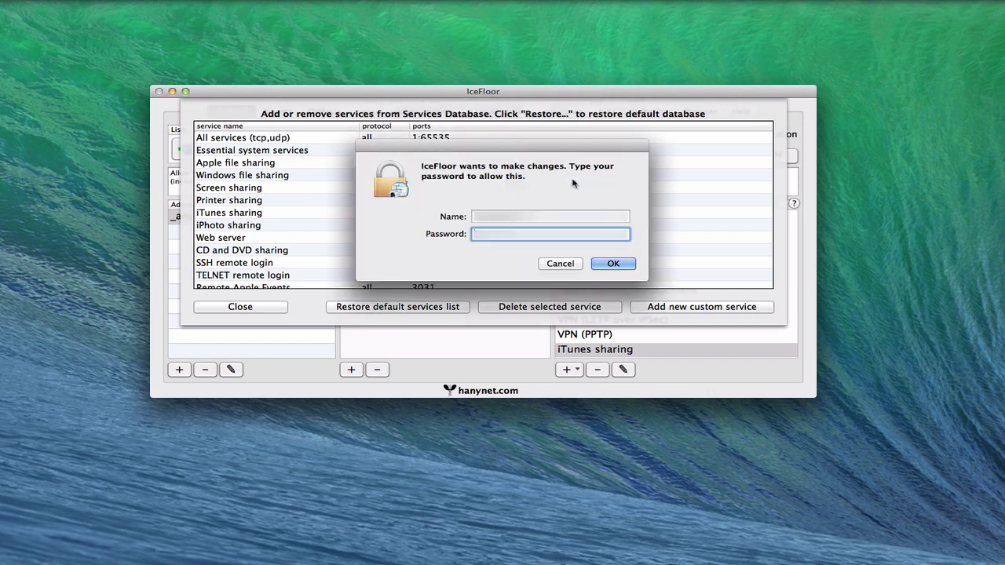
pyautogui.press('super+v')
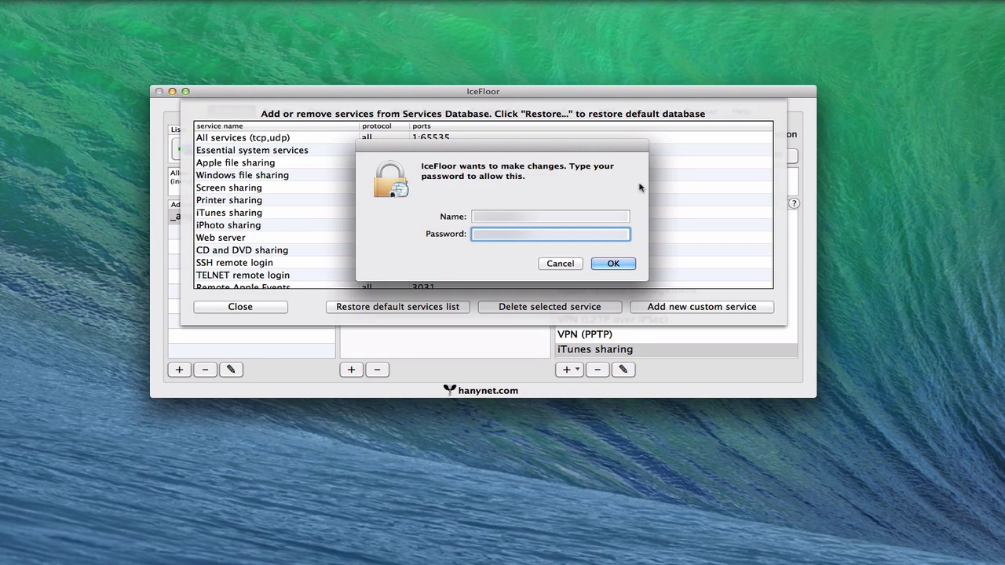
pyautogui.click(616, 265)
pyautogui.scroll(-5, 582, 250)
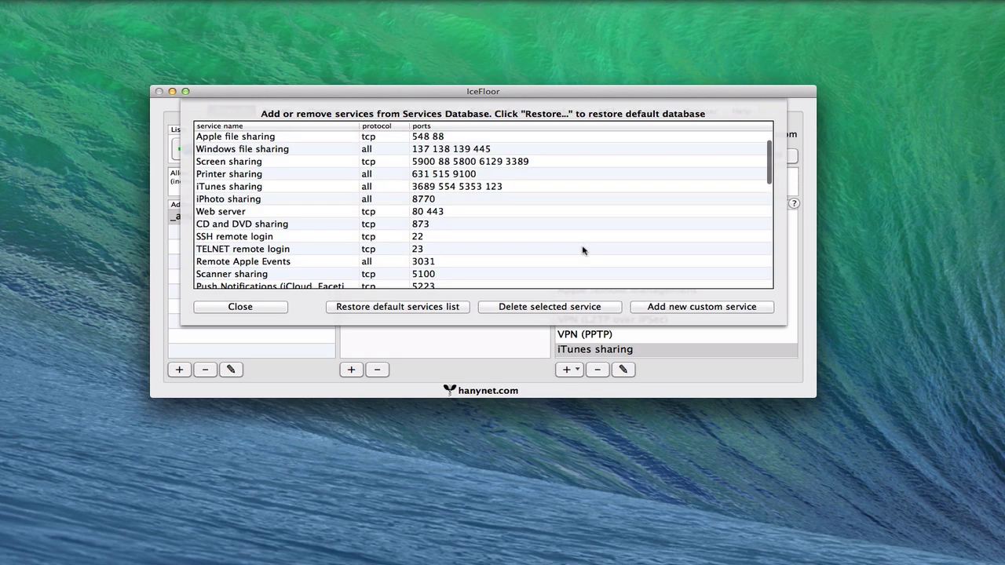
pyautogui.scroll(-10, 582, 249)
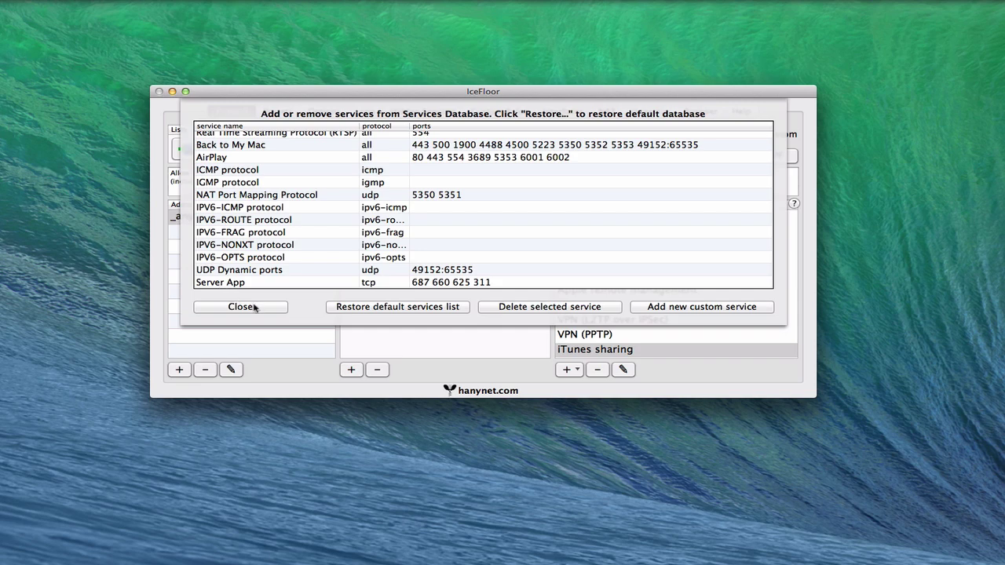
pyautogui.click(256, 307)
# - Assign the Server App service to the inbound _any address group and check the group's service list
pyautogui.click(577, 375)
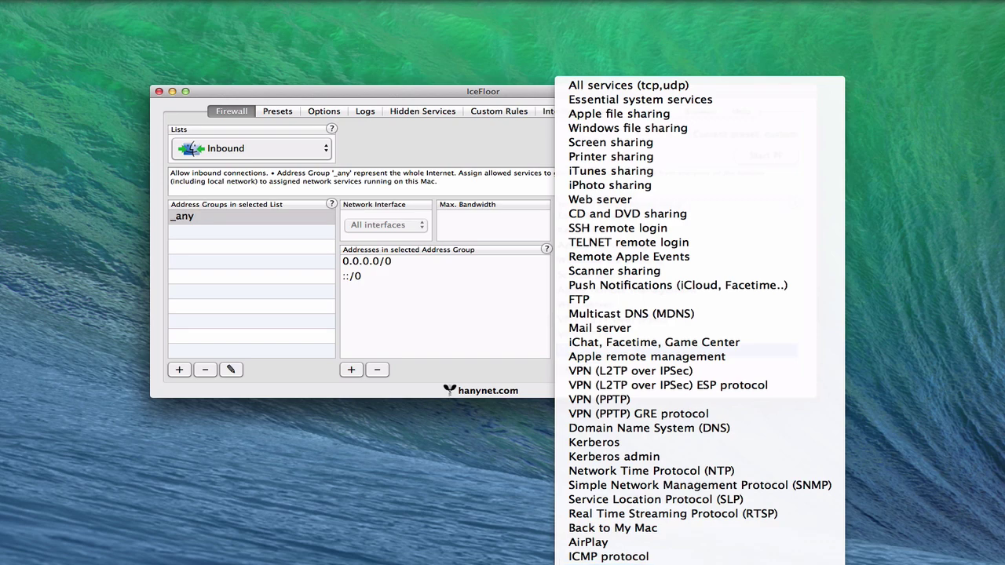
pyautogui.click(642, 346)
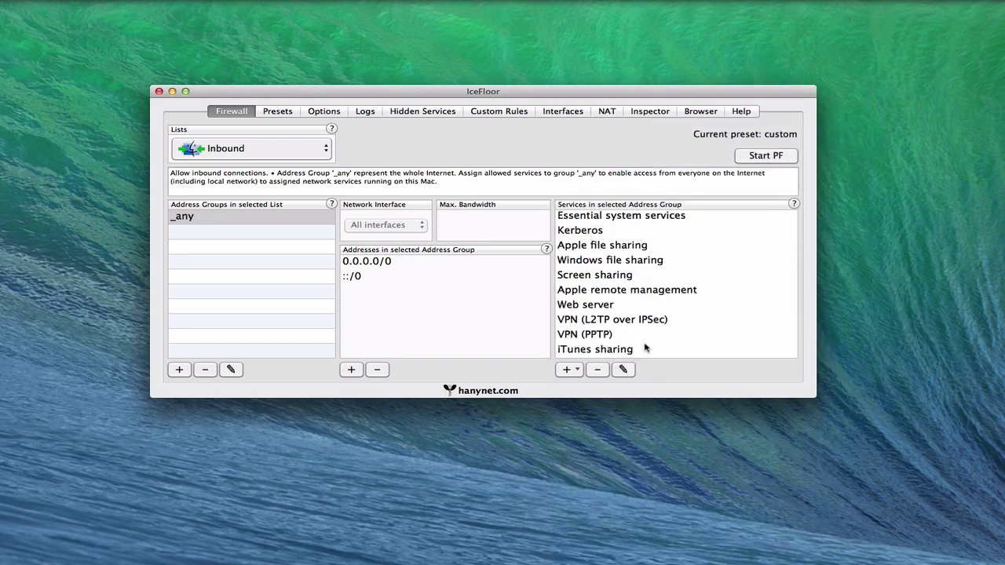
pyautogui.scroll(-3, 646, 348)
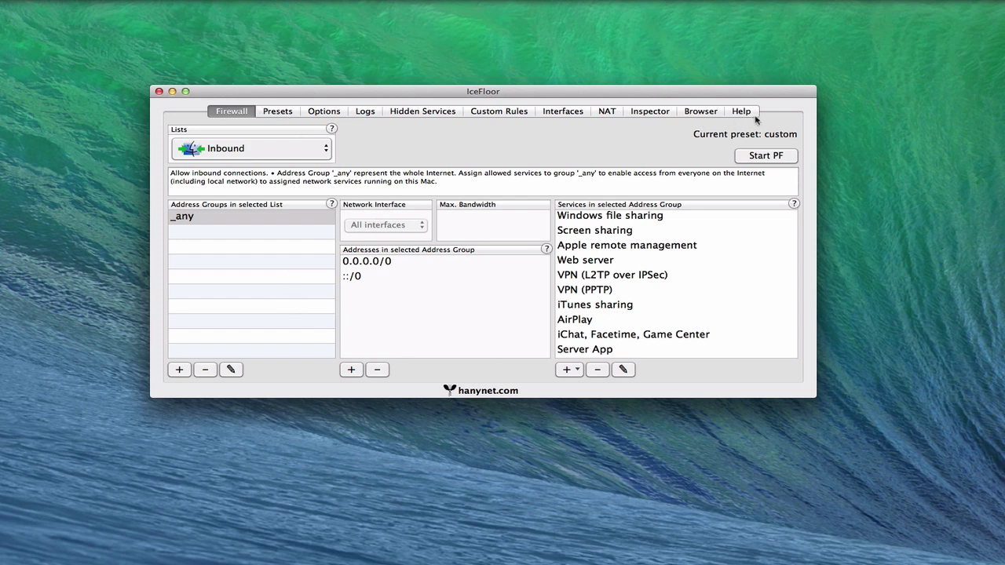
# - Read the descriptions of the available IceFloor presets, from developer's_macpro through no_filtering_and_no_logging to secure_box, without enabling any
pyautogui.click(278, 112)
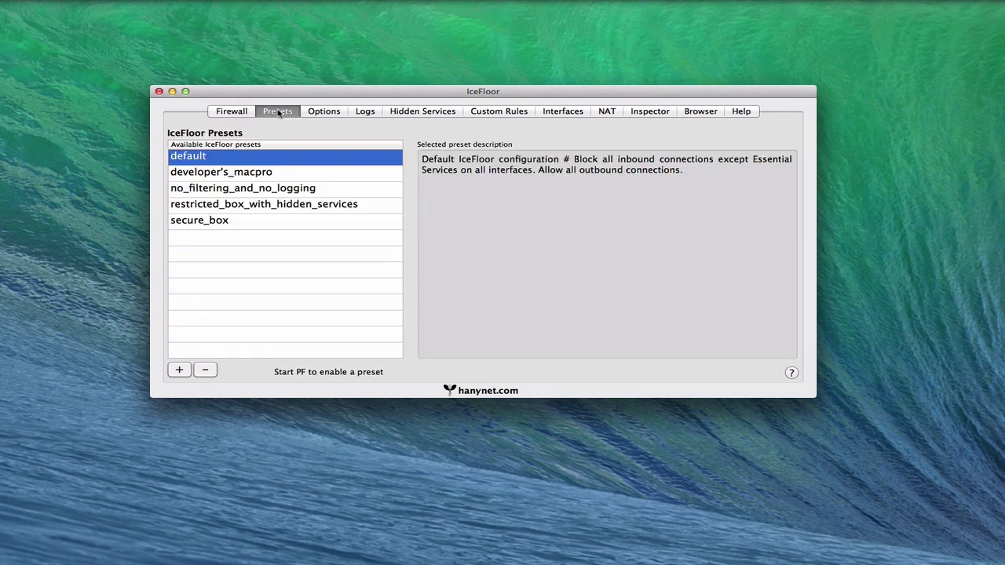
pyautogui.click(263, 176)
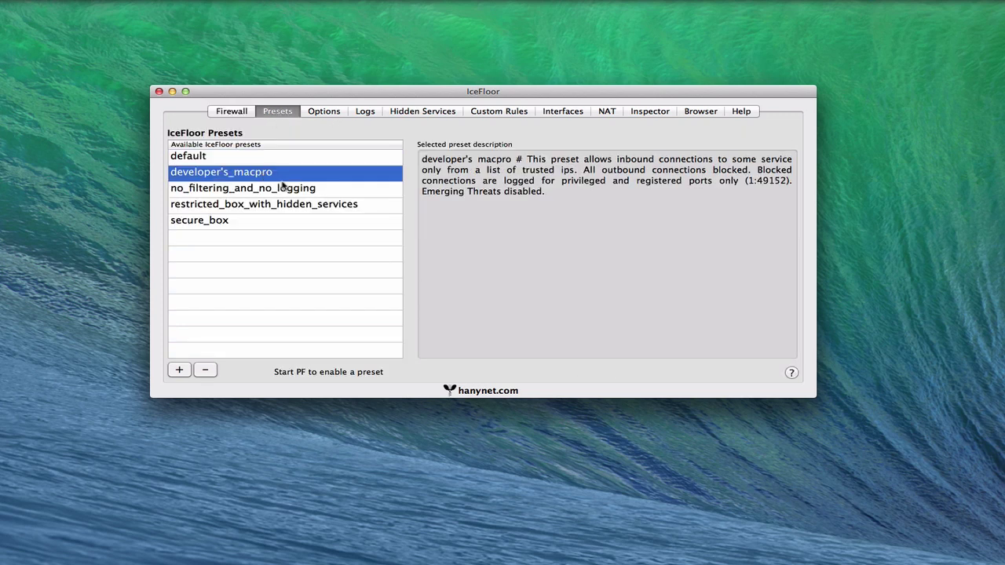
pyautogui.click(284, 193)
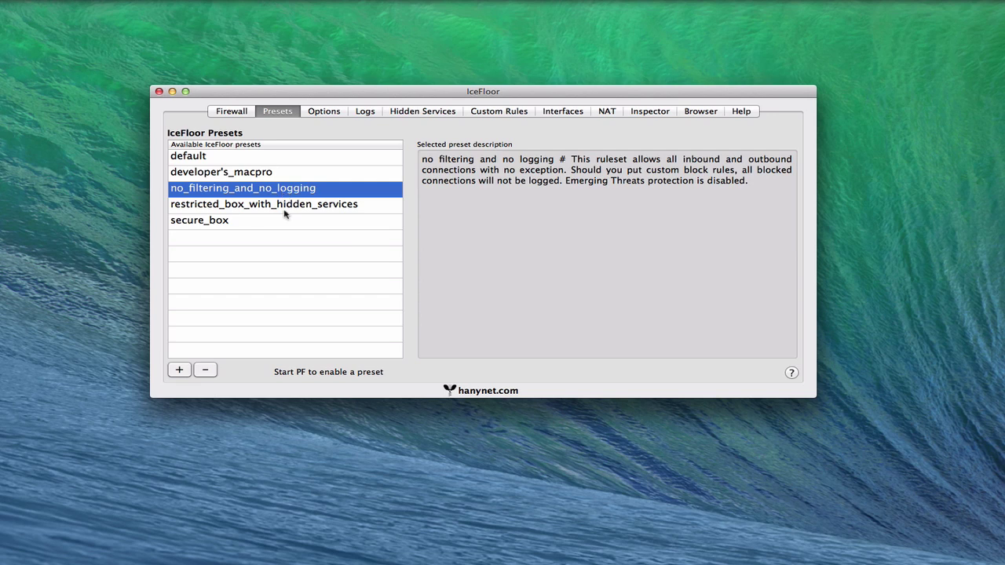
pyautogui.click(285, 212)
pyautogui.click(267, 223)
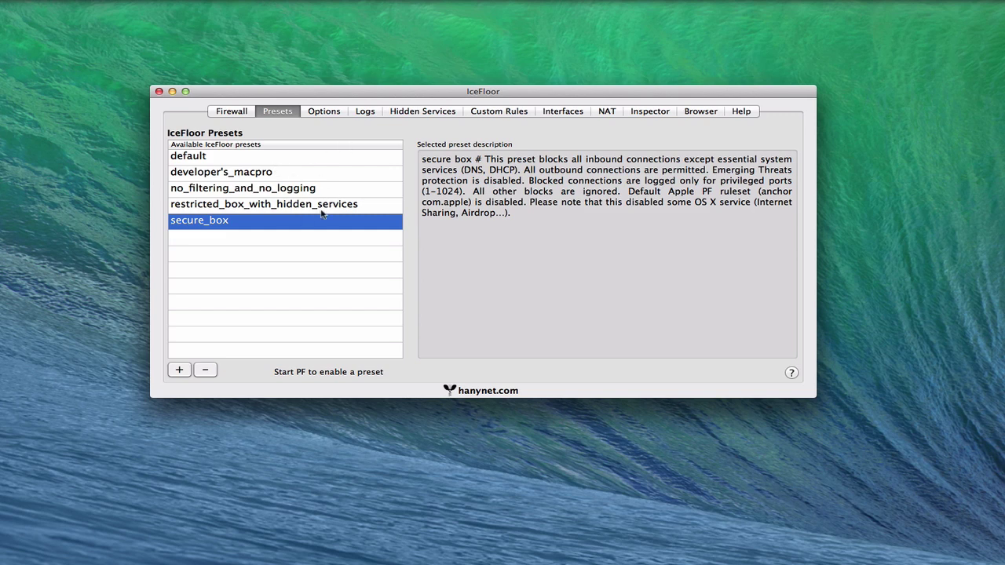
# - Review the general firewall options, including the sshguard and spam block rules, and the available PF log tools without changing anything
pyautogui.click(323, 112)
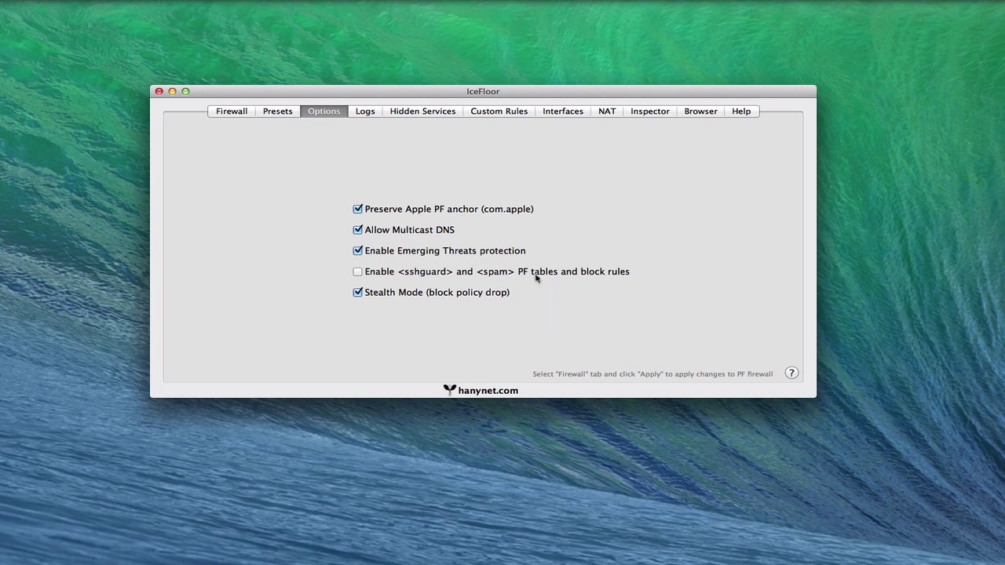
pyautogui.moveTo(610, 274)
pyautogui.click(369, 114)
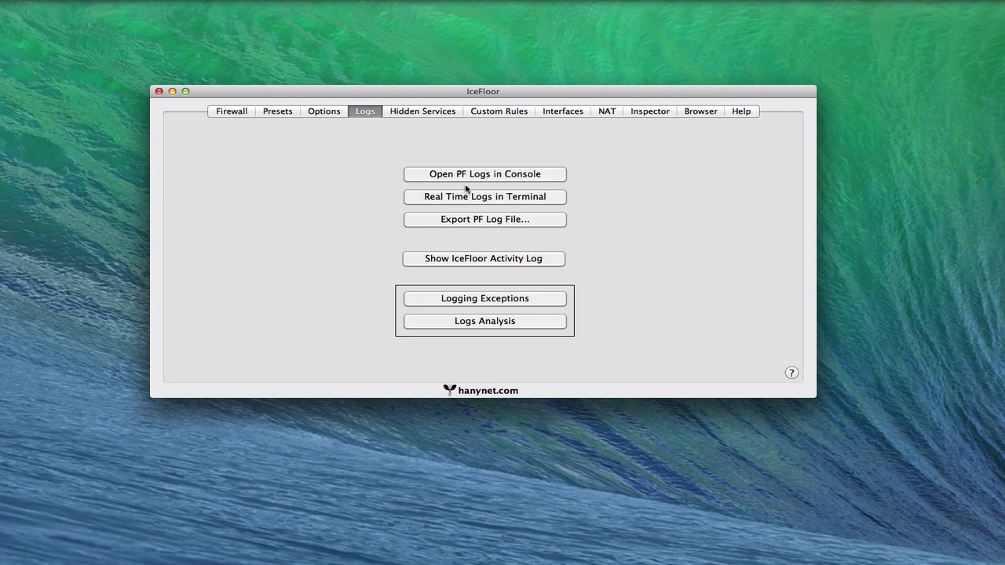
# - Look over the port knocking hidden services, the custom PF rules and the network interfaces overview
pyautogui.click(417, 113)
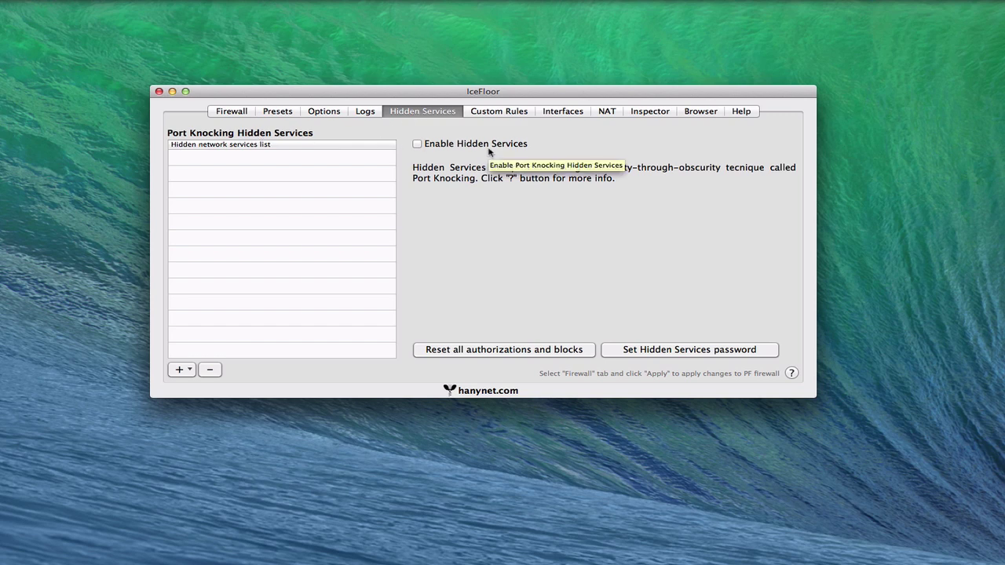
pyautogui.click(504, 112)
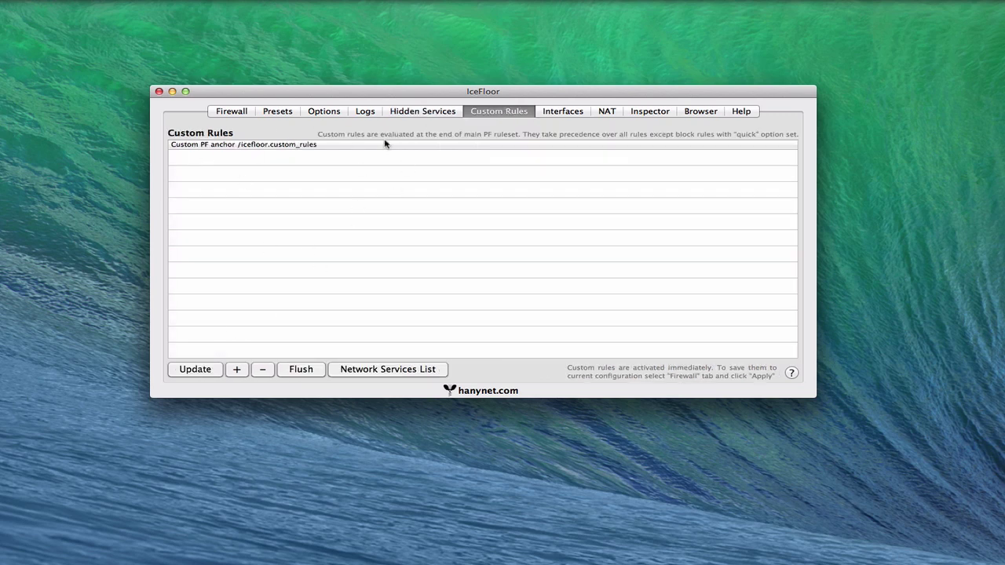
pyautogui.click(569, 114)
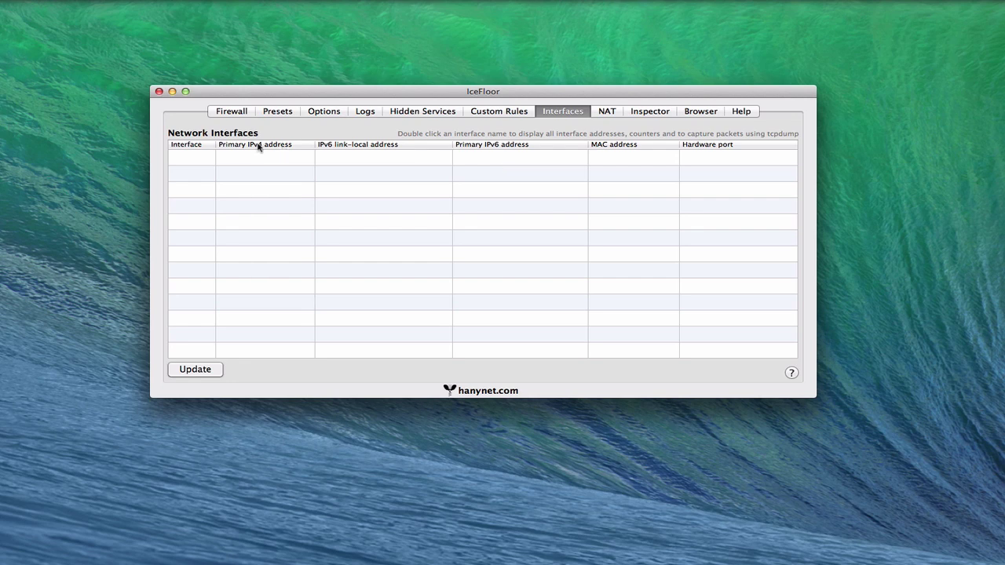
# - Examine the NAT Internet sharing settings and the interfaces offered as WAN source, leaving the source unselected
pyautogui.click(607, 112)
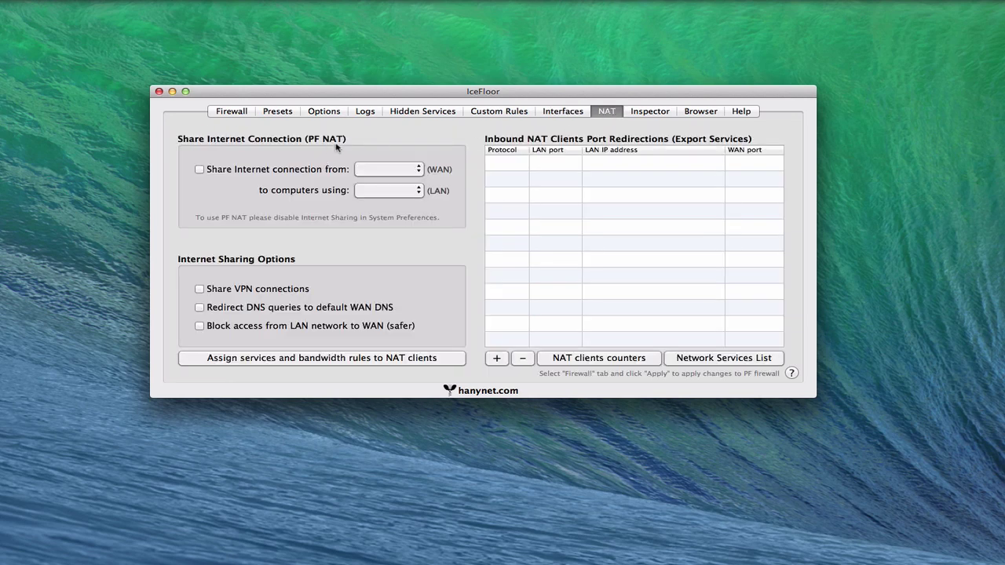
pyautogui.click(418, 172)
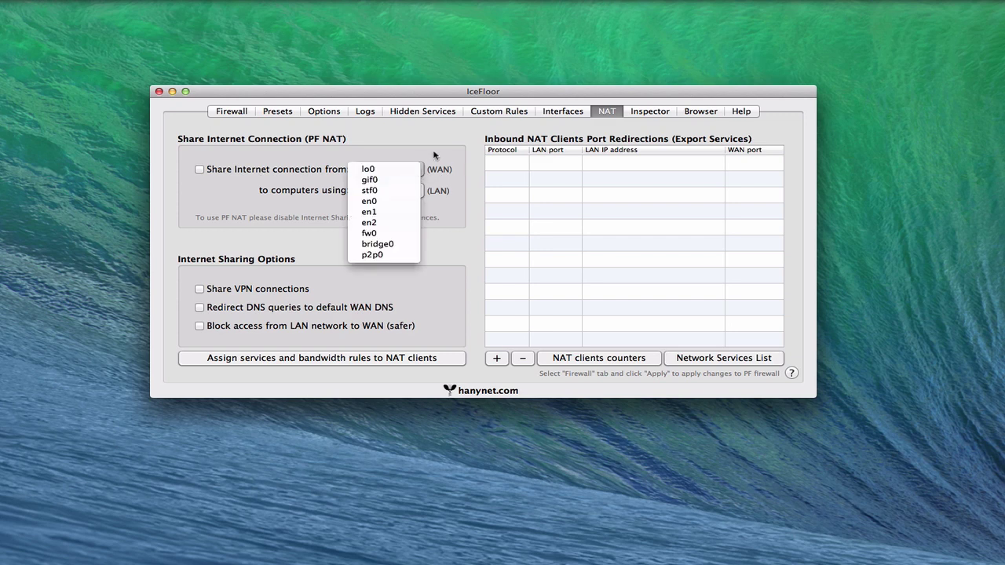
pyautogui.click(434, 148)
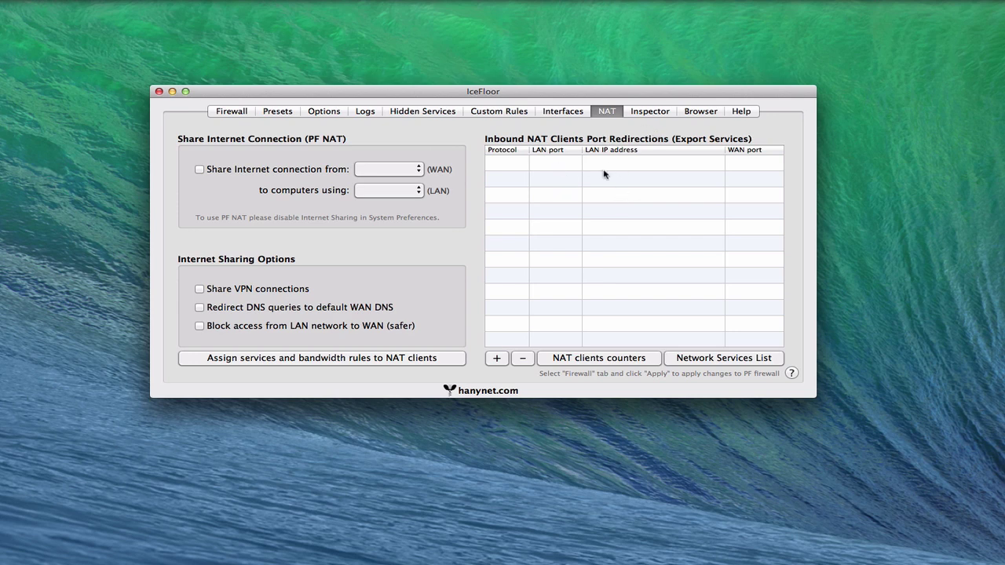
# - Look over the PF states inspector, the PF rules browser and the help resources, and return to the inbound firewall lists
pyautogui.click(650, 112)
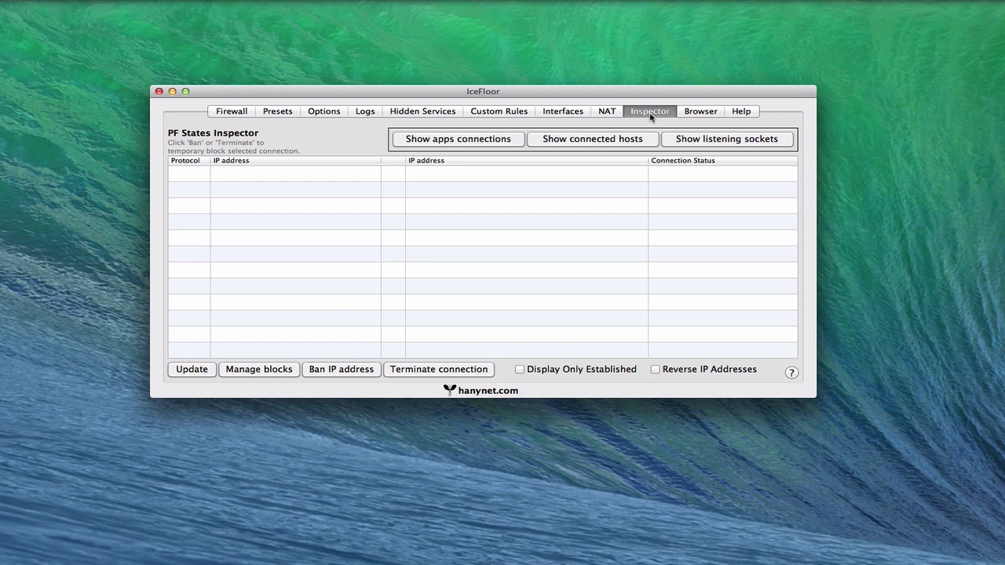
pyautogui.click(701, 112)
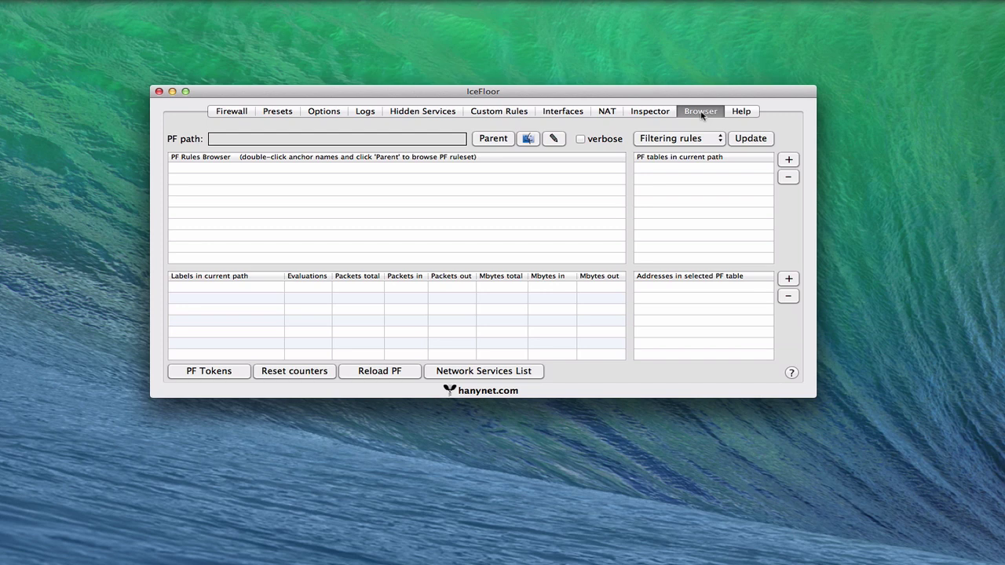
pyautogui.click(741, 112)
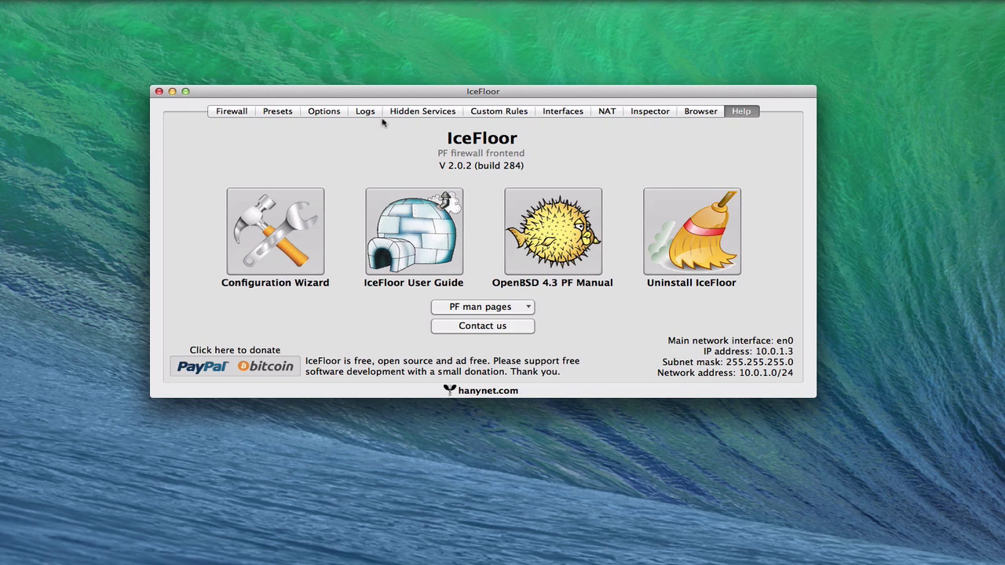
pyautogui.click(231, 112)
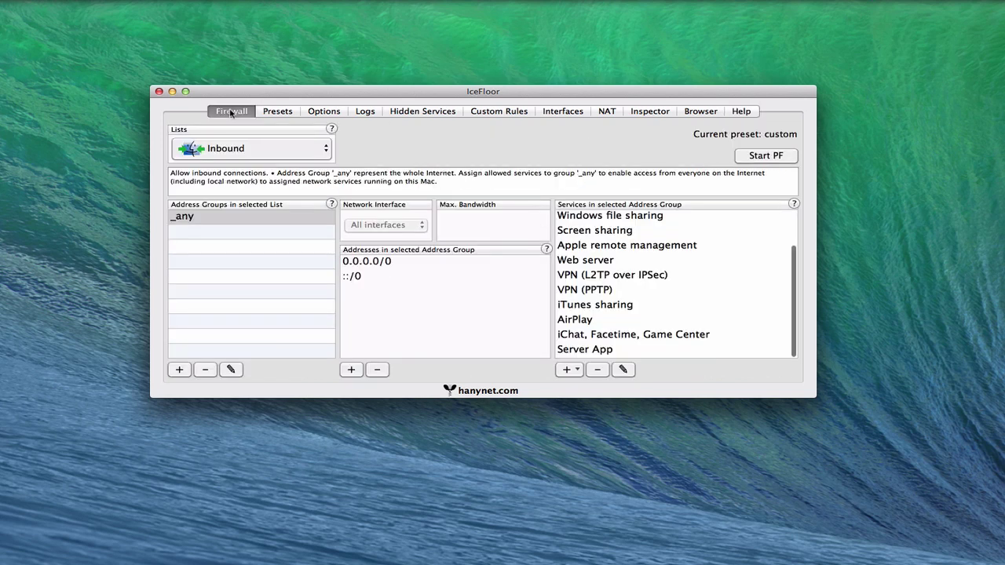